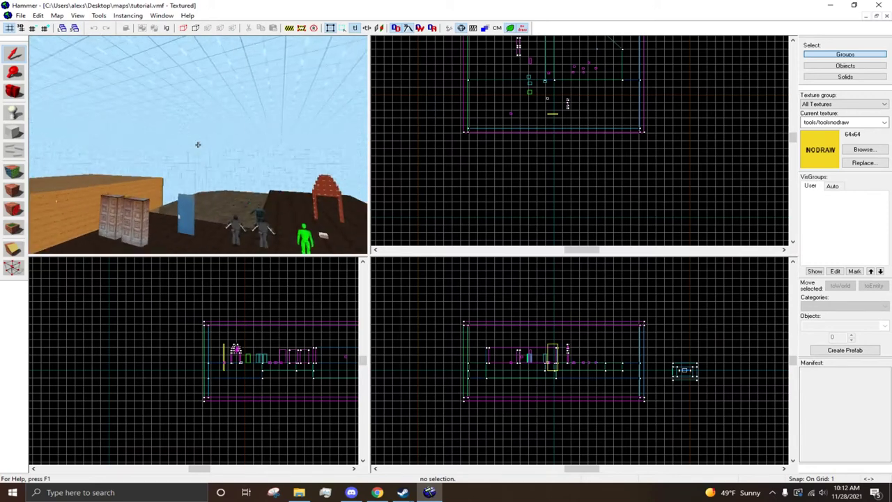
Fly the 3D camera forward toward the red arch, then switch to the browser's VTFEdit page
{"action": "key", "text": "w"}
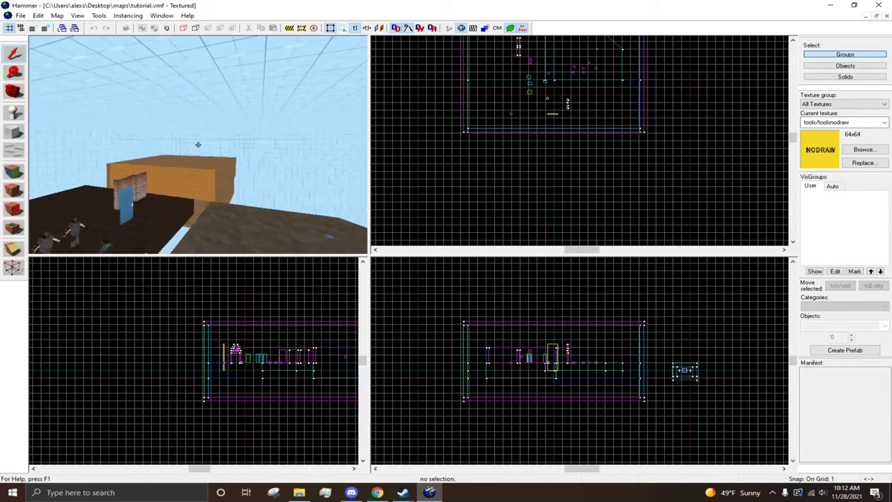
{"action": "key", "text": "Left"}
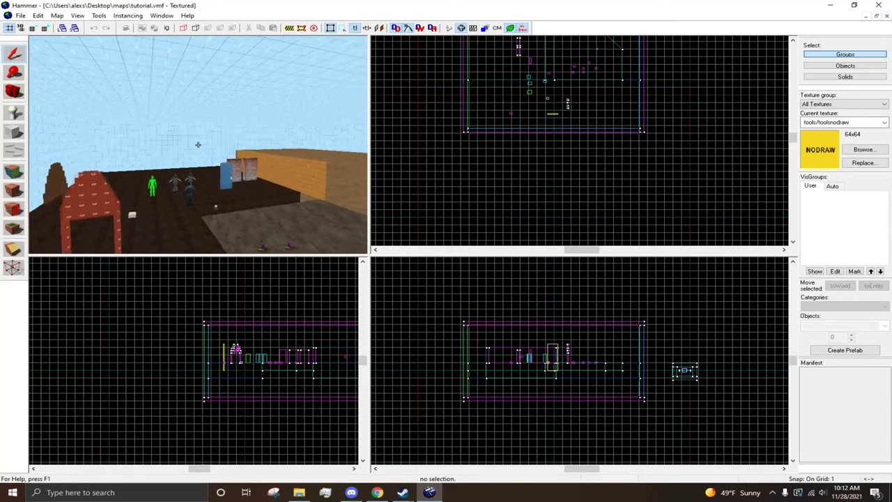
{"action": "key", "text": "alt+Tab"}
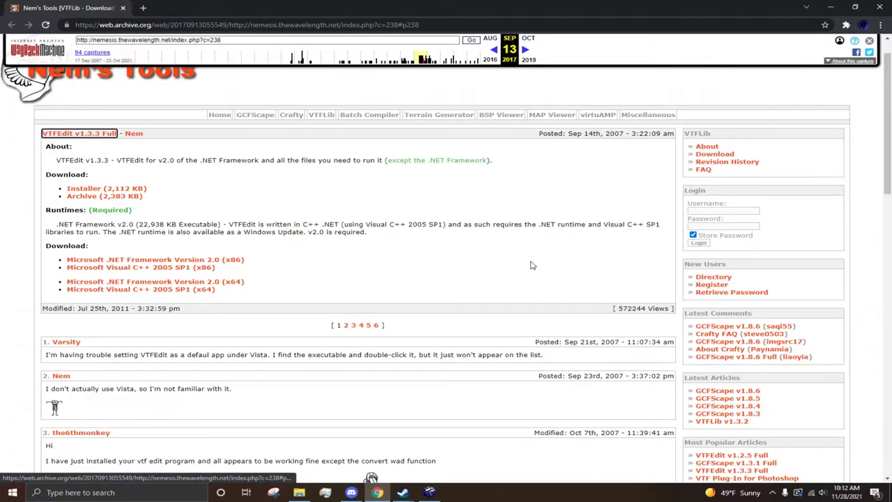
Scroll the archived VTFEdit v1.3.3 page to review its Installer and Archive downloads
{"action": "scroll", "coordinate": [502, 261], "scroll_direction": "up", "scroll_amount": 1}
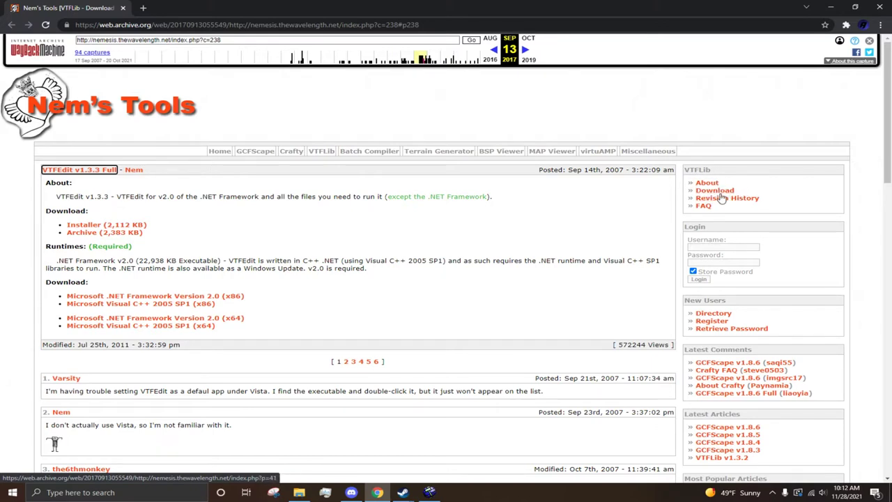
Return to Hammer and launch VTFEdit through a Windows search for 'vtfedit'
{"action": "left_click", "coordinate": [429, 492]}
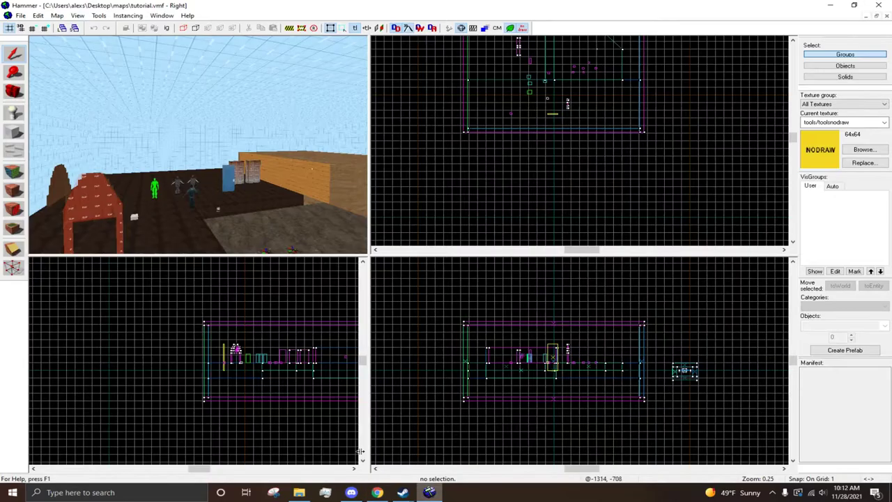
{"action": "left_click", "coordinate": [196, 492]}
{"action": "type", "text": "vtfedit"}
{"action": "key", "text": "Return"}
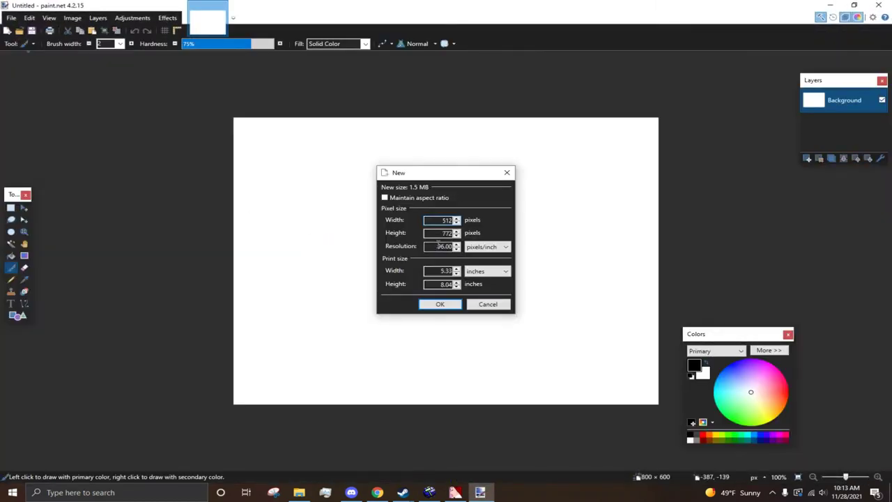
Try width and height values of 512, 1024 and 2048 in the New image dialog
{"action": "key", "text": "Tab"}
{"action": "type", "text": "512"}
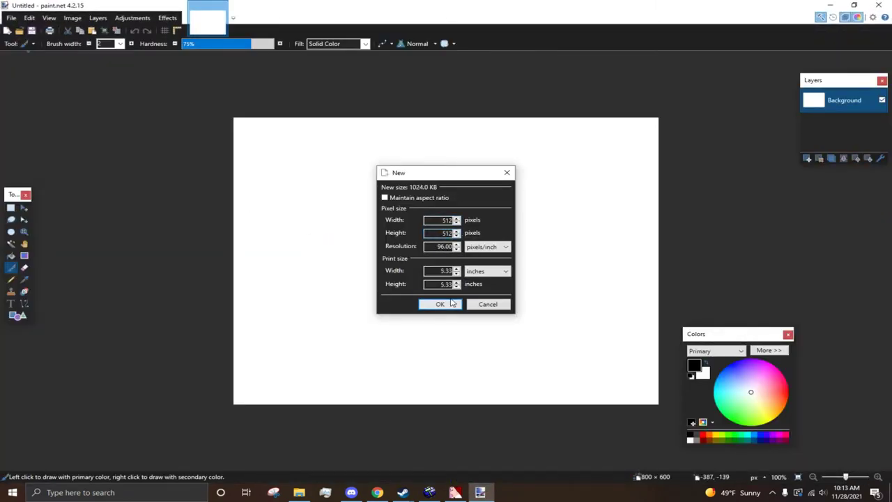
{"action": "key", "text": "shift+Tab"}
{"action": "type", "text": "1024"}
{"action": "key", "text": "Tab"}
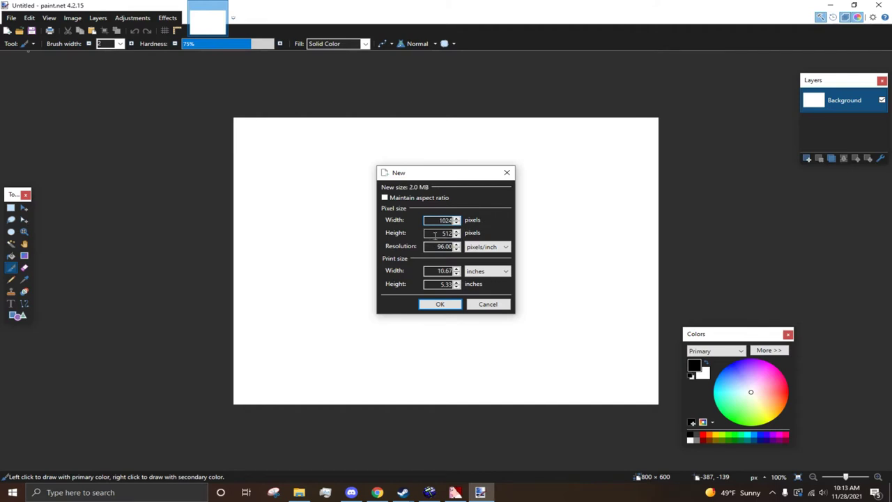
{"action": "type", "text": "1024"}
{"action": "key", "text": "shift+Tab"}
{"action": "type", "text": "2048"}
Set the new image to 128 pixels wide by 512 tall and create it
{"action": "left_click_drag", "start_coordinate": [428, 220], "coordinate": [478, 219]}
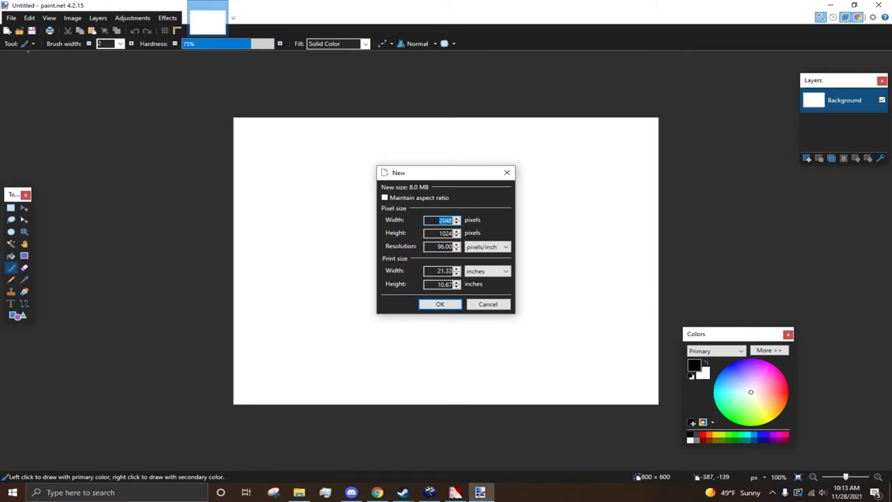
{"action": "type", "text": "512"}
{"action": "type", "text": "256"}
{"action": "left_click_drag", "start_coordinate": [438, 219], "coordinate": [467, 217]}
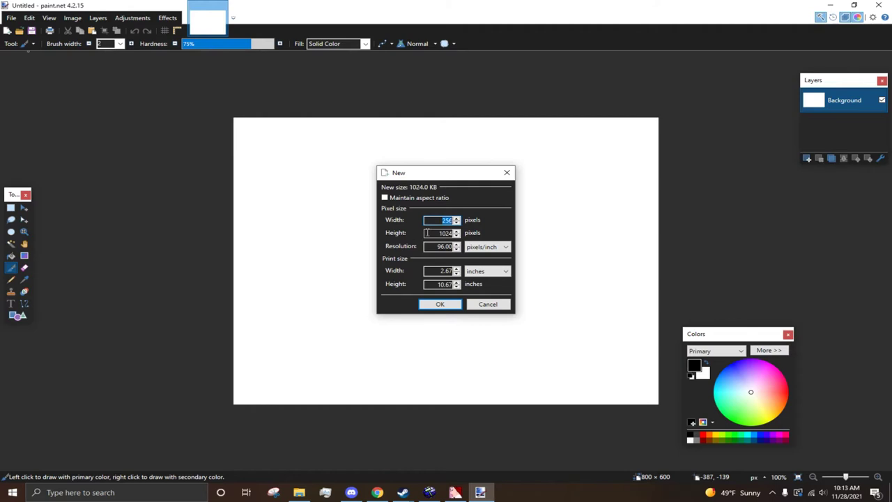
{"action": "type", "text": "128"}
{"action": "left_click_drag", "start_coordinate": [427, 233], "coordinate": [469, 240]}
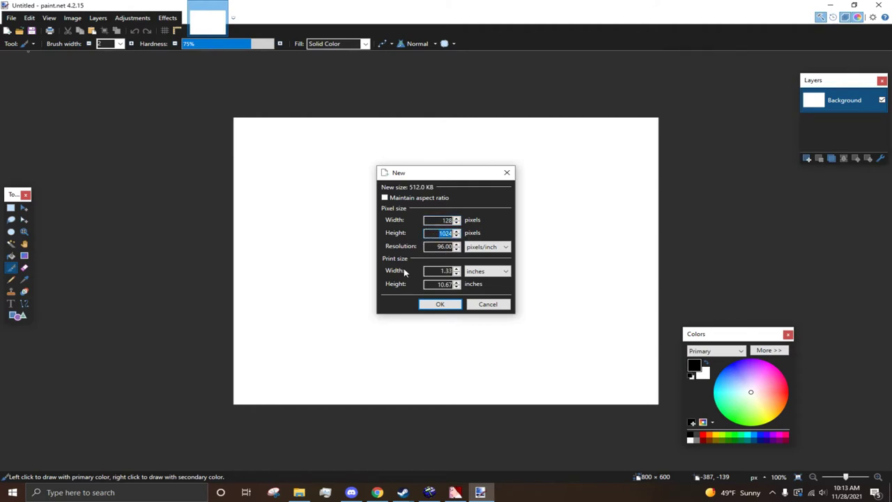
{"action": "type", "text": "512"}
{"action": "left_click", "coordinate": [440, 304]}
Zoom in on the new canvas and bucket-fill it black
{"action": "key", "text": "z"}
{"action": "left_click", "coordinate": [456, 243]}
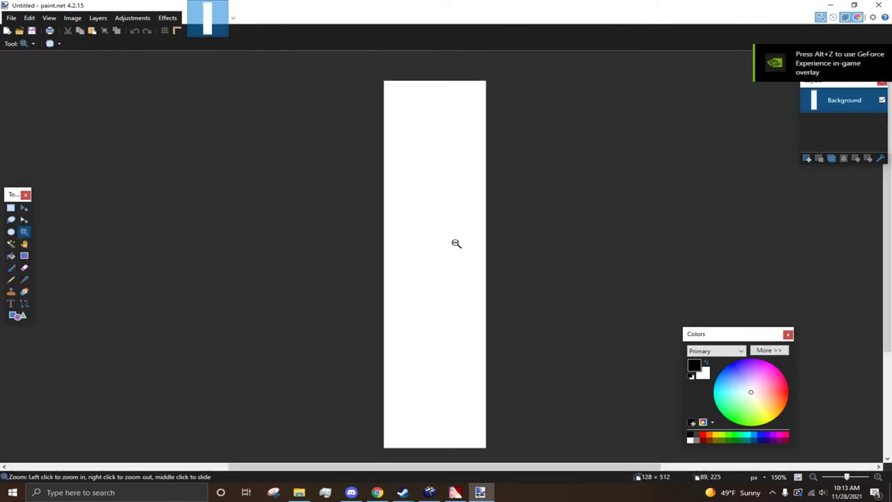
{"action": "right_click", "coordinate": [470, 237]}
{"action": "left_click", "coordinate": [454, 246]}
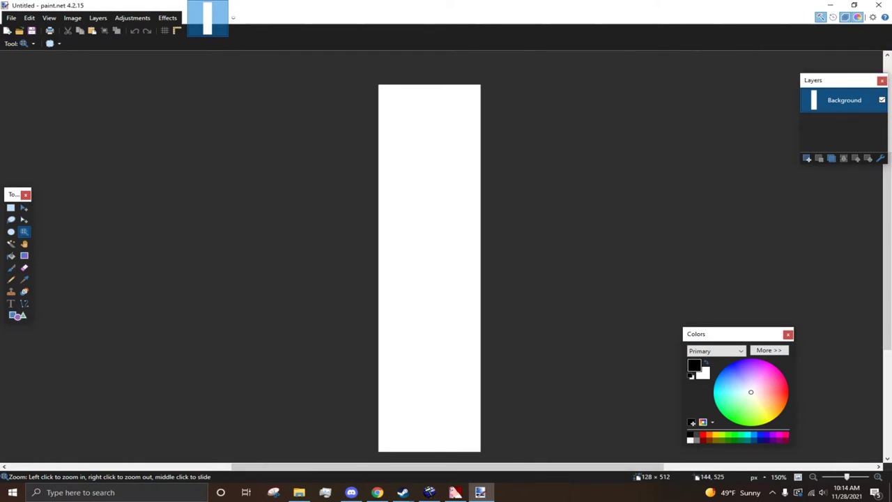
{"action": "key", "text": "alt+Tab"}
{"action": "key", "text": "alt+Tab"}
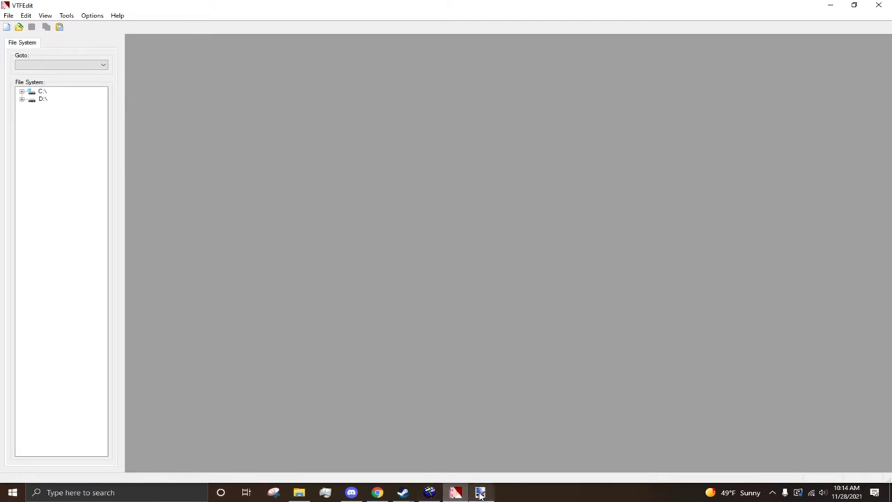
{"action": "left_click", "coordinate": [11, 256]}
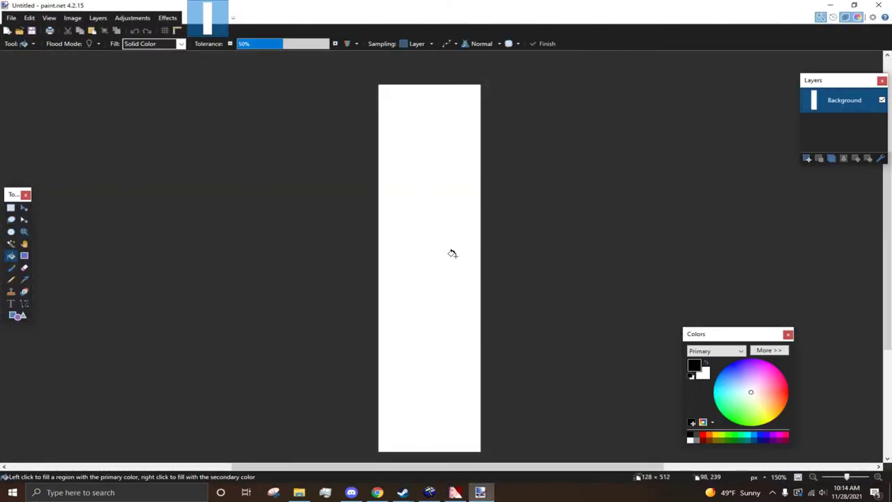
{"action": "left_click", "coordinate": [417, 251]}
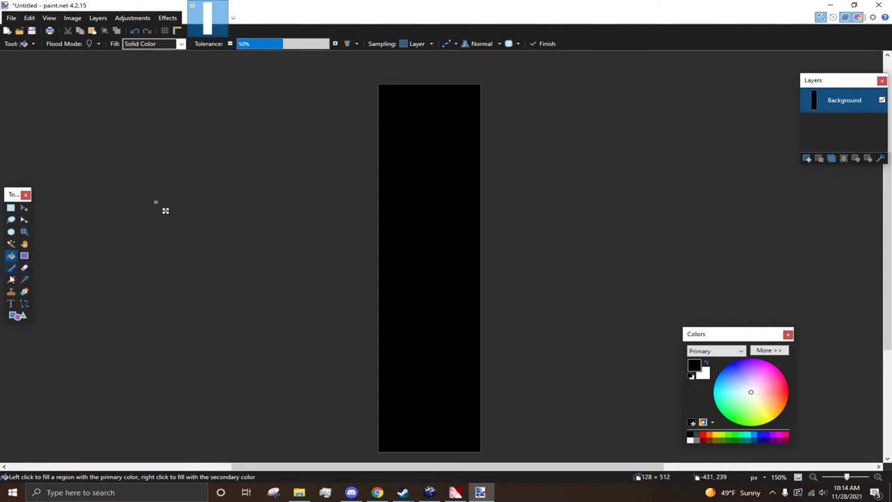
Try the paintbrush and text tools and pick a dark grey primary colour
{"action": "left_click", "coordinate": [11, 267]}
{"action": "left_click", "coordinate": [11, 305]}
{"action": "left_click", "coordinate": [398, 181]}
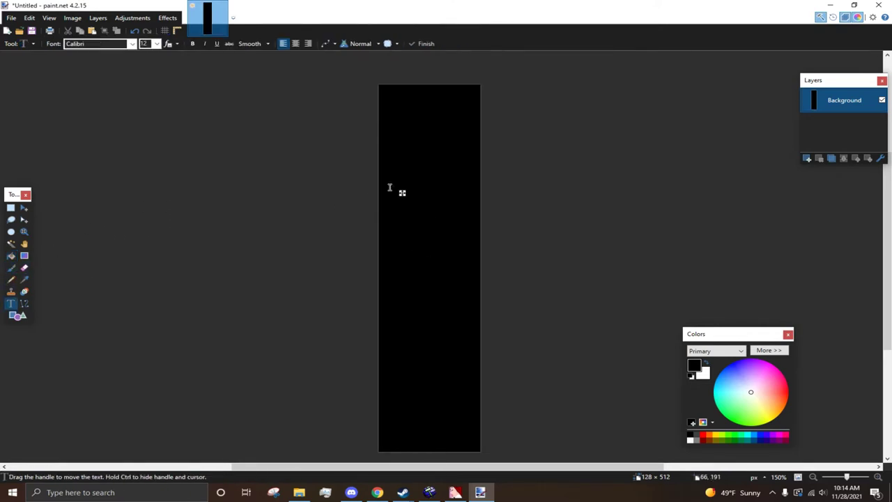
{"action": "left_click", "coordinate": [702, 437]}
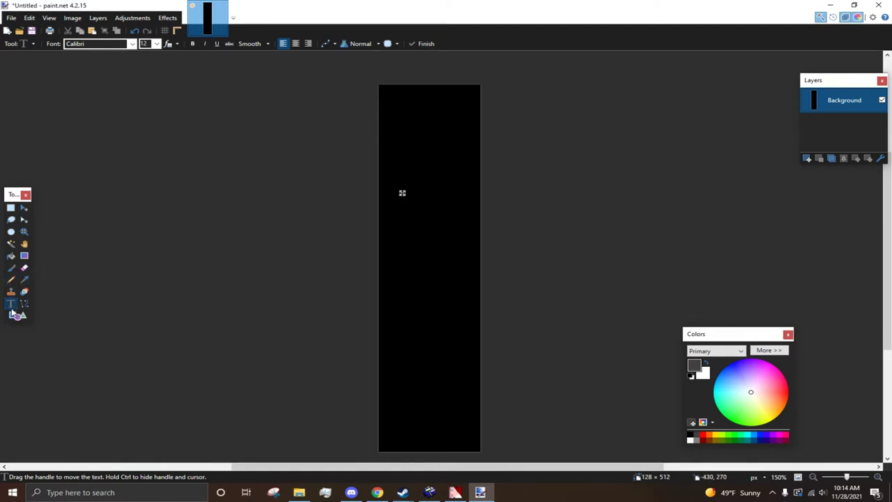
Draw a vertical gradient with red primary and blue secondary, dragging up from the canvas bottom
{"action": "left_click", "coordinate": [24, 256]}
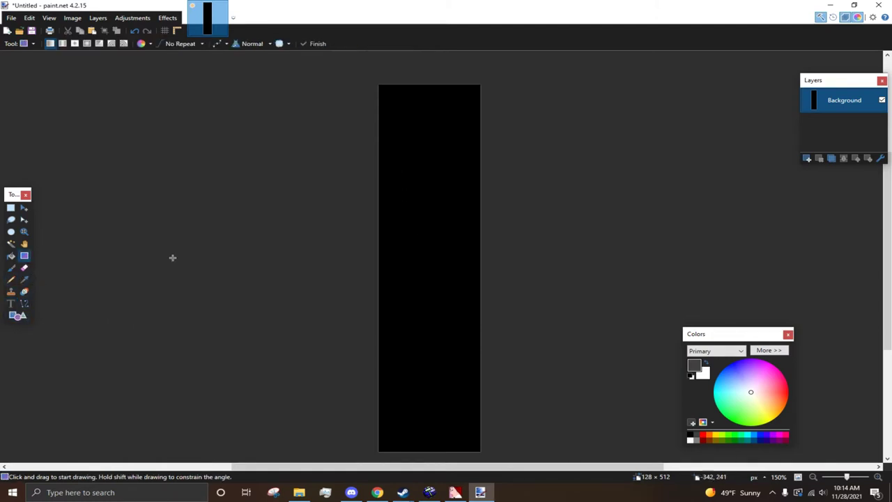
{"action": "left_click", "coordinate": [704, 435]}
{"action": "left_click", "coordinate": [705, 375]}
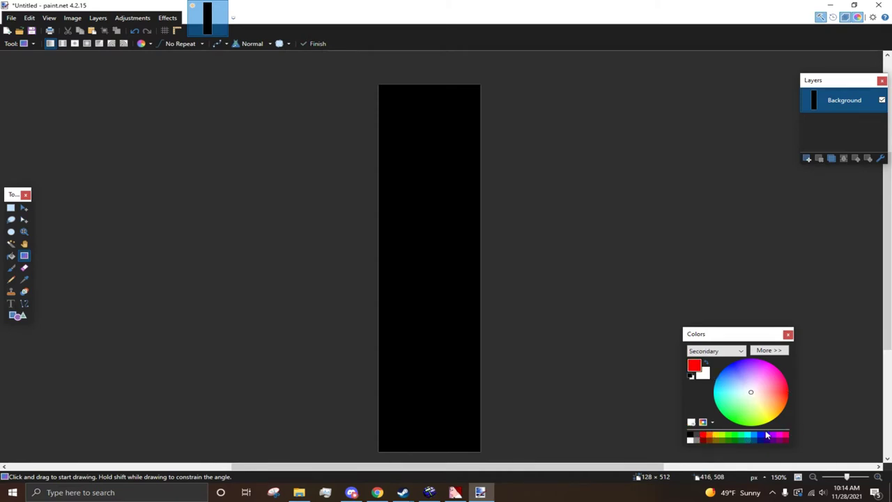
{"action": "left_click", "coordinate": [762, 437]}
{"action": "left_click_drag", "start_coordinate": [411, 414], "coordinate": [406, 99]}
{"action": "left_click_drag", "start_coordinate": [275, 158], "coordinate": [353, 223]}
{"action": "key", "text": "ctrl+z"}
{"action": "left_click_drag", "start_coordinate": [421, 438], "coordinate": [419, 130]}
Save the gradient as a PNG in Downloads with default PNG settings, then return to VTFEdit
{"action": "left_click", "coordinate": [11, 18]}
{"action": "left_click", "coordinate": [30, 93]}
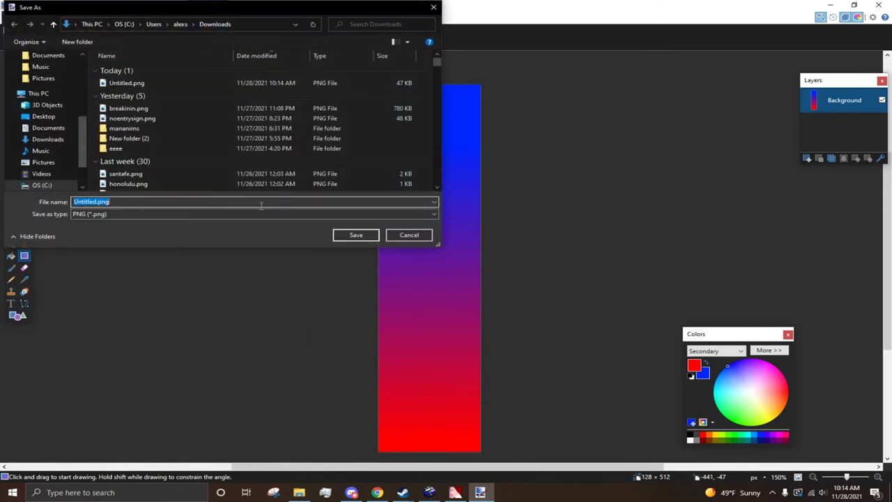
{"action": "left_click", "coordinate": [132, 214]}
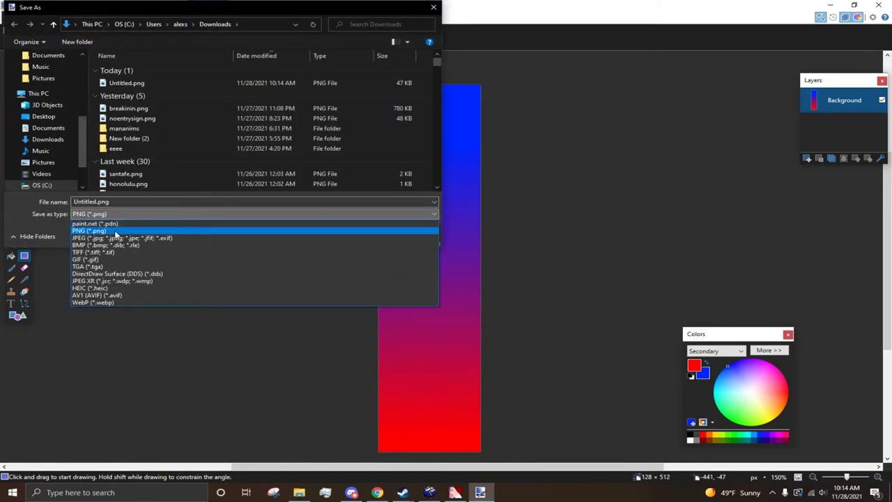
{"action": "left_click", "coordinate": [115, 214]}
{"action": "left_click", "coordinate": [116, 214]}
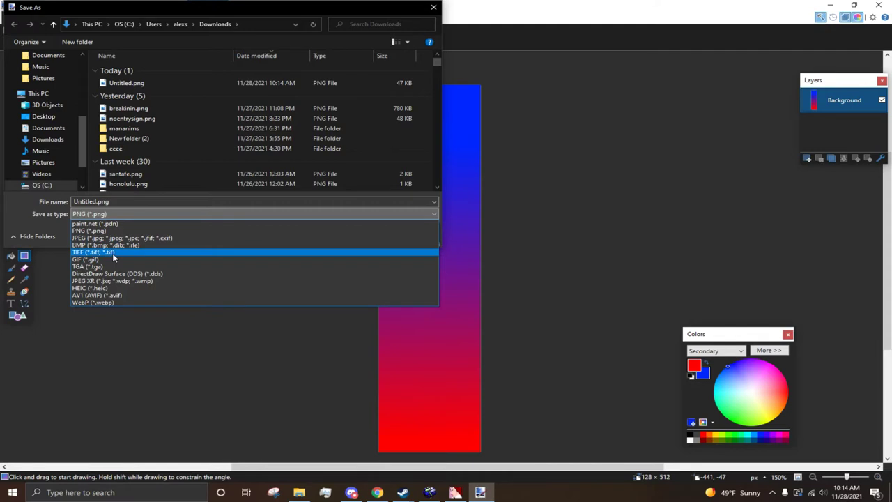
{"action": "double_click", "coordinate": [120, 201]}
{"action": "key", "text": "BackSpace"}
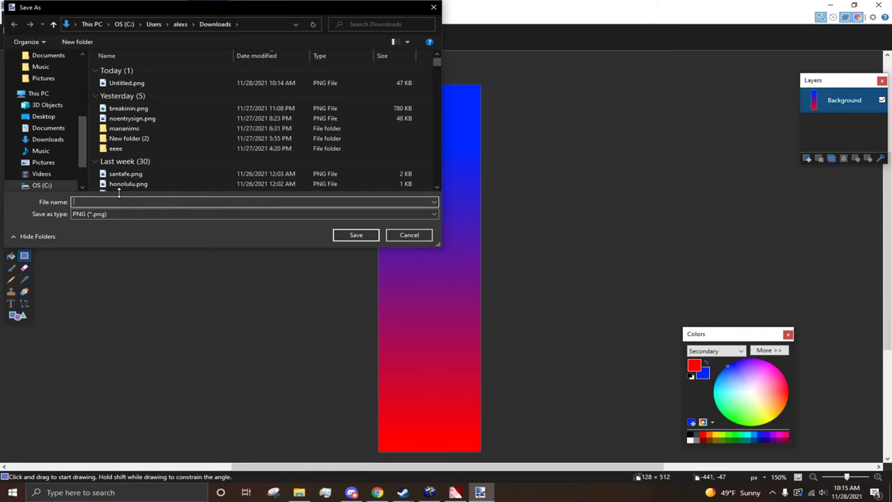
{"action": "type", "text": "hbd"}
{"action": "key", "text": "Return"}
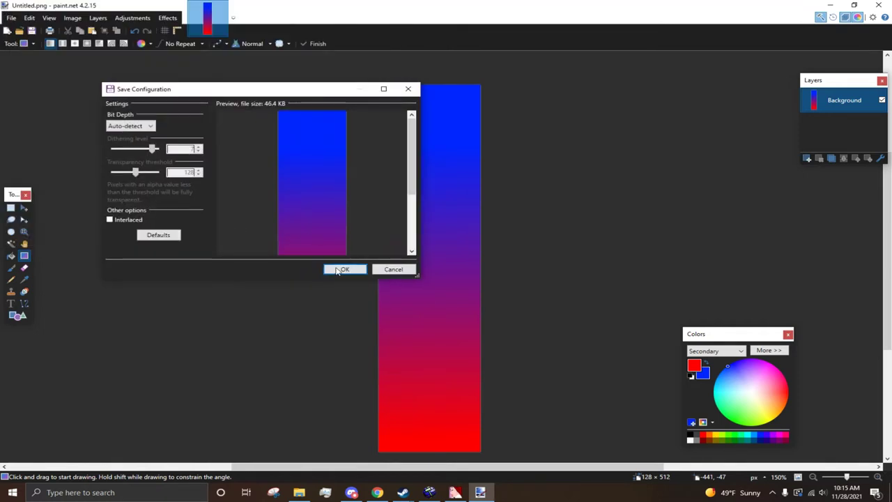
{"action": "left_click", "coordinate": [343, 270]}
{"action": "left_click", "coordinate": [455, 492]}
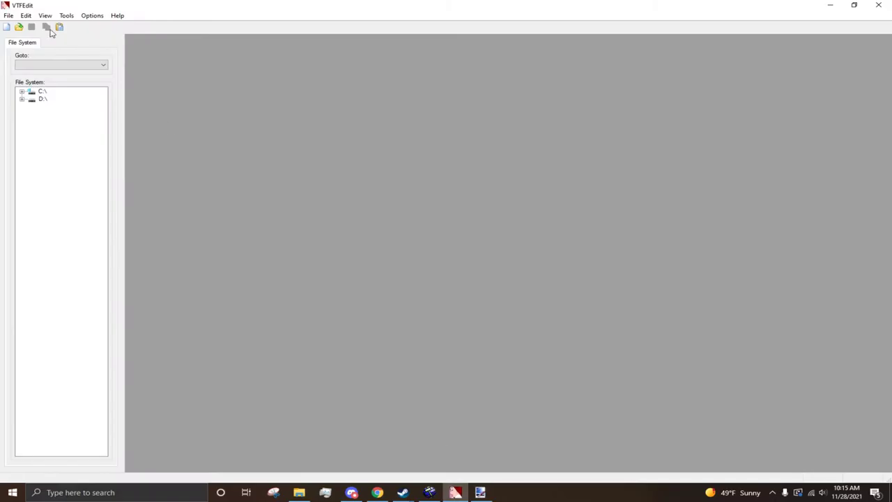
Import fade.png into VTFEdit, accepting the default texture conversion settings
{"action": "left_click", "coordinate": [8, 16]}
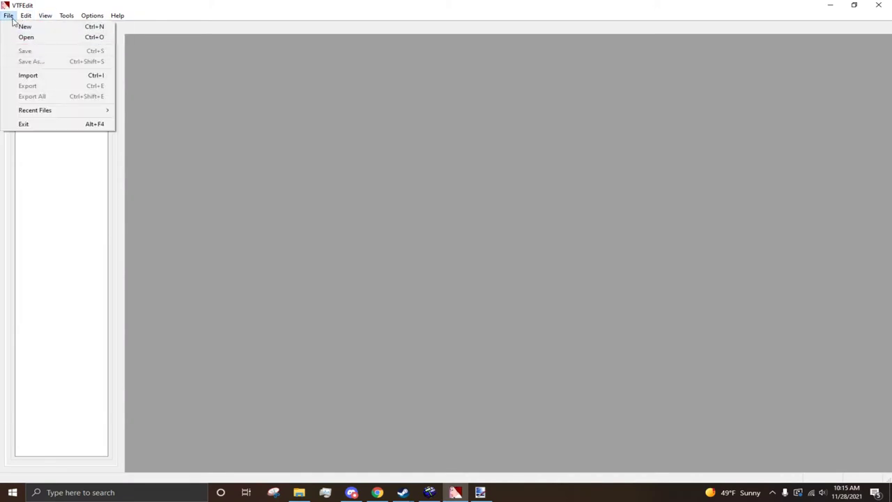
{"action": "left_click", "coordinate": [34, 76]}
{"action": "scroll", "coordinate": [174, 122], "scroll_direction": "up", "scroll_amount": 10}
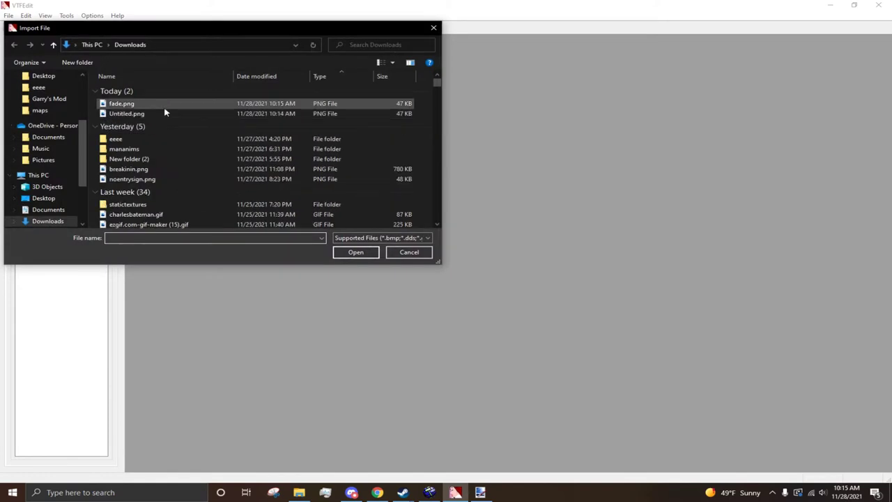
{"action": "double_click", "coordinate": [164, 106]}
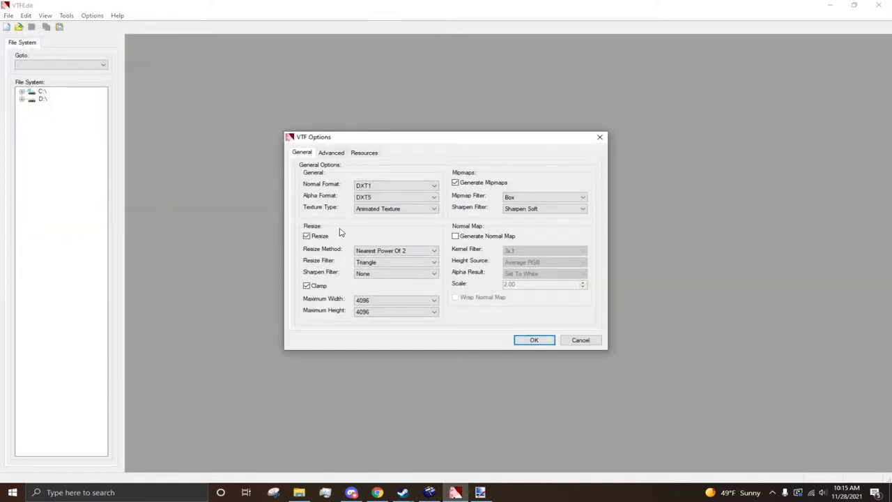
{"action": "left_click", "coordinate": [534, 340]}
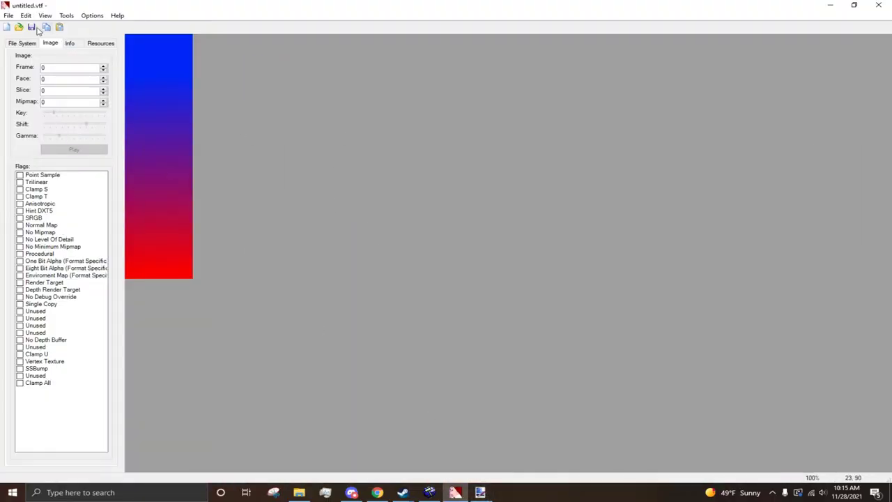
Save the imported texture as fade.vtf
{"action": "left_click", "coordinate": [8, 16]}
{"action": "left_click", "coordinate": [34, 61]}
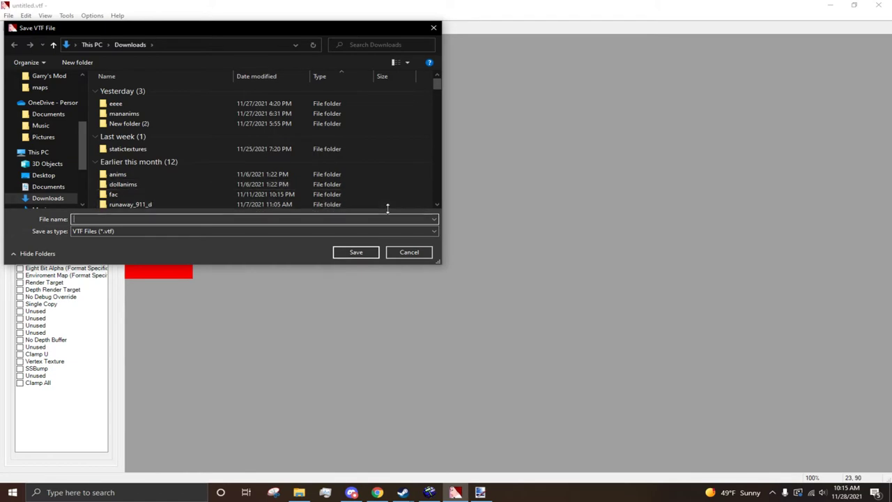
{"action": "type", "text": "fade"}
{"action": "key", "text": "Return"}
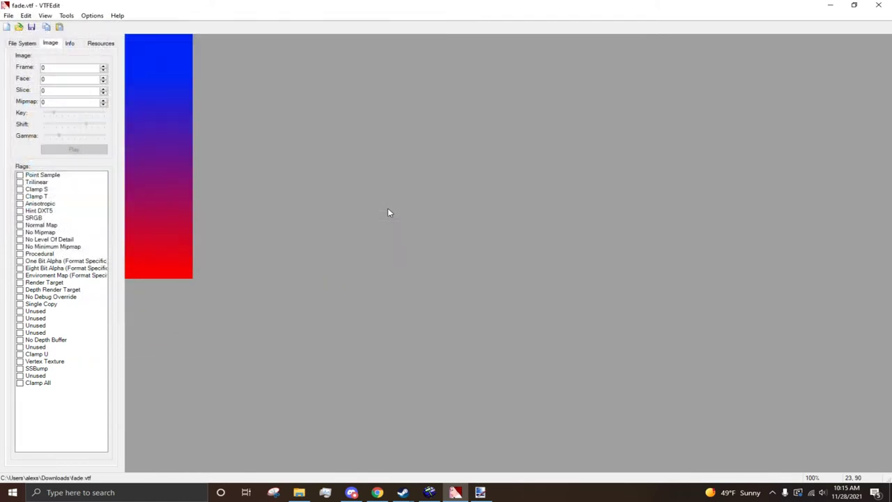
Check in File Explorer that fade.vtf now appears in the Downloads folder
{"action": "left_click", "coordinate": [299, 492]}
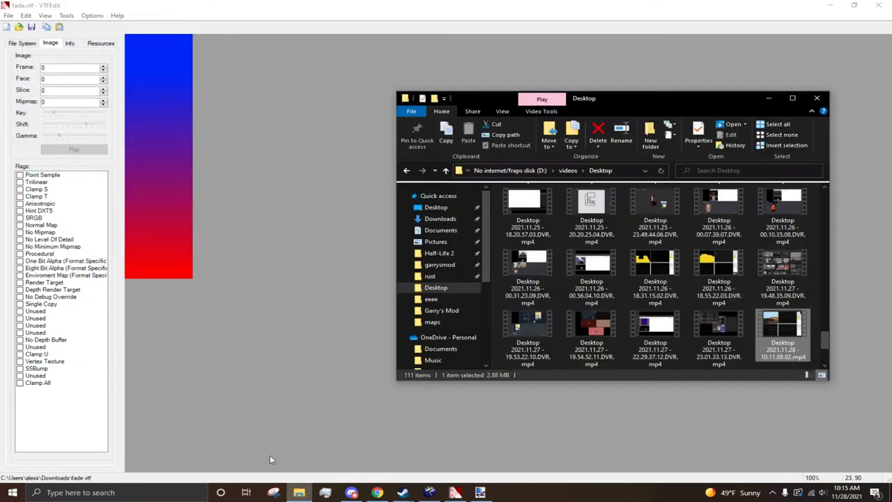
{"action": "left_click", "coordinate": [440, 220]}
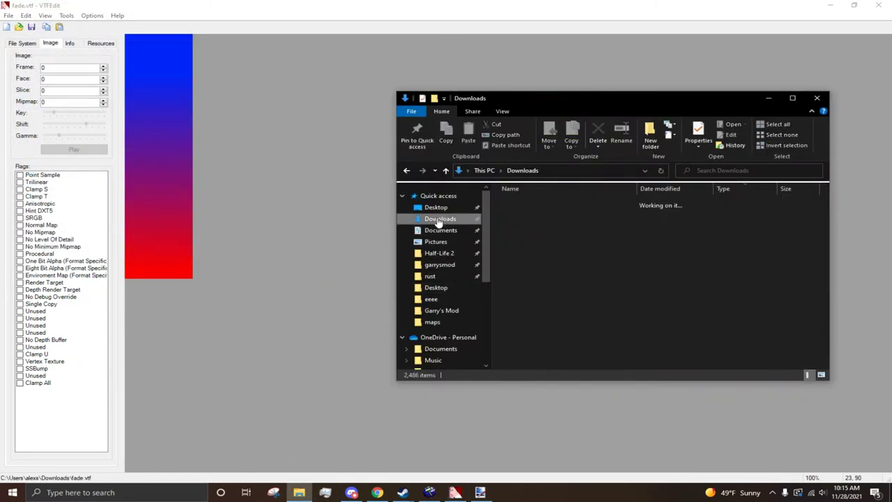
{"action": "left_click", "coordinate": [312, 201]}
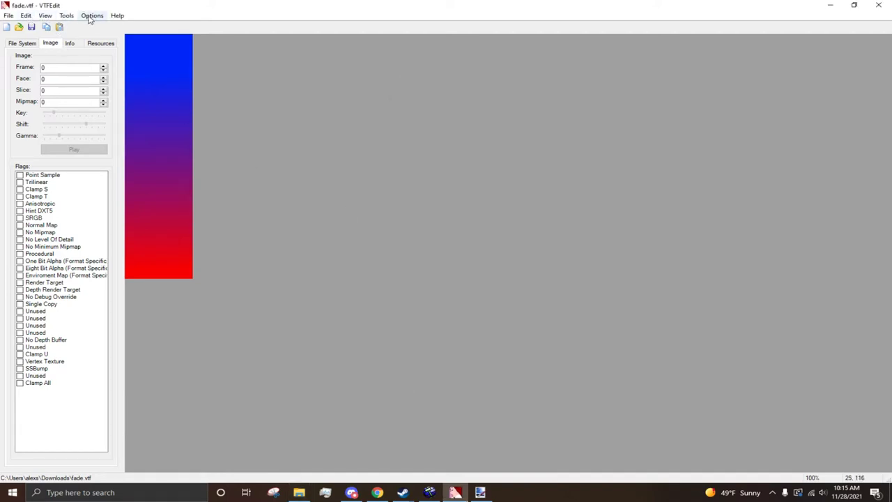
{"action": "left_click", "coordinate": [66, 16]}
{"action": "left_click", "coordinate": [525, 122]}
{"action": "left_click", "coordinate": [299, 492]}
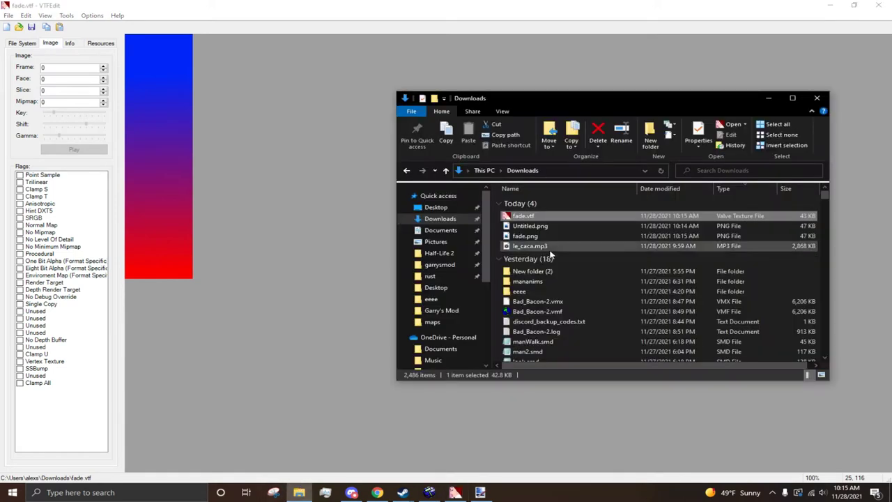
{"action": "left_click", "coordinate": [360, 217]}
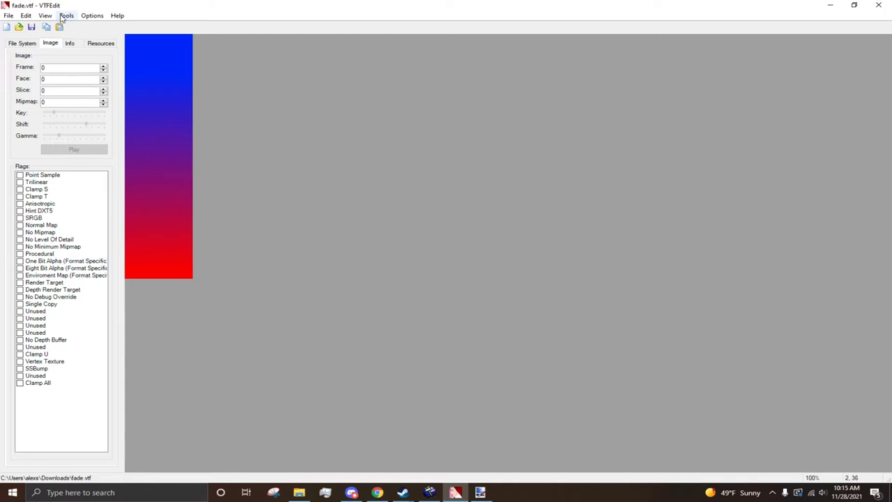
{"action": "left_click", "coordinate": [65, 16]}
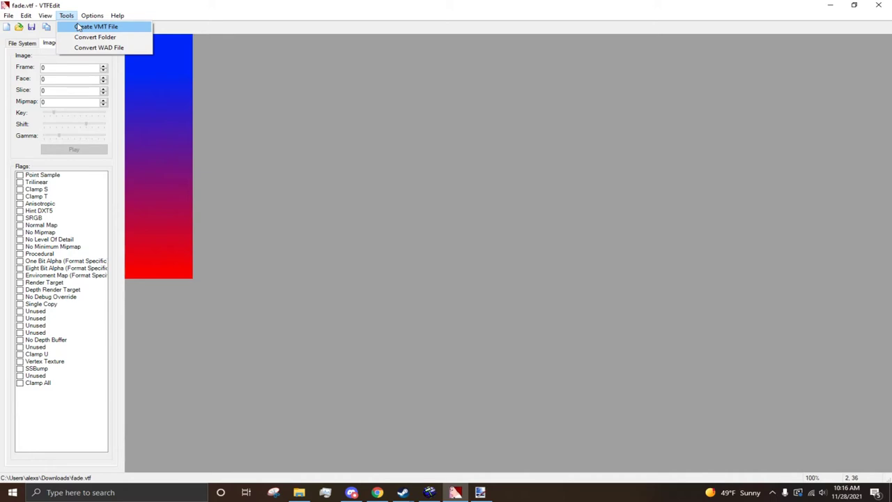
Create a VMT file for the fade texture and view the dialog's Options tab
{"action": "left_click", "coordinate": [79, 26]}
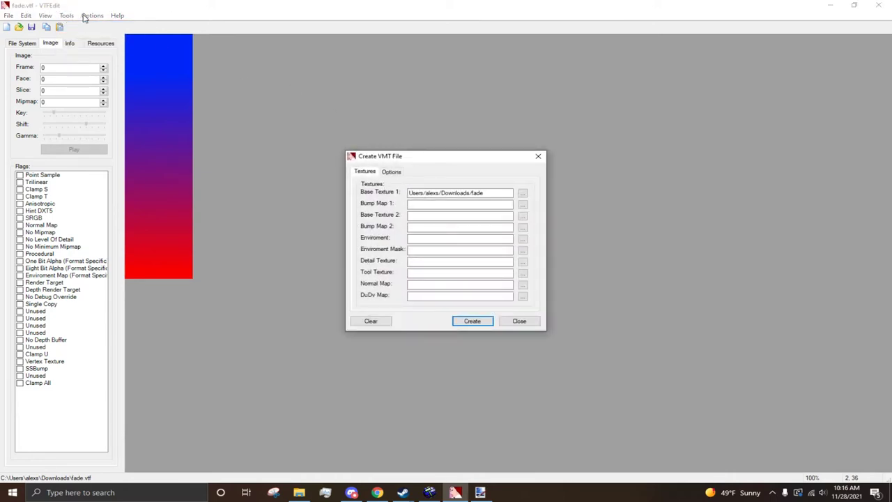
{"action": "left_click", "coordinate": [392, 172]}
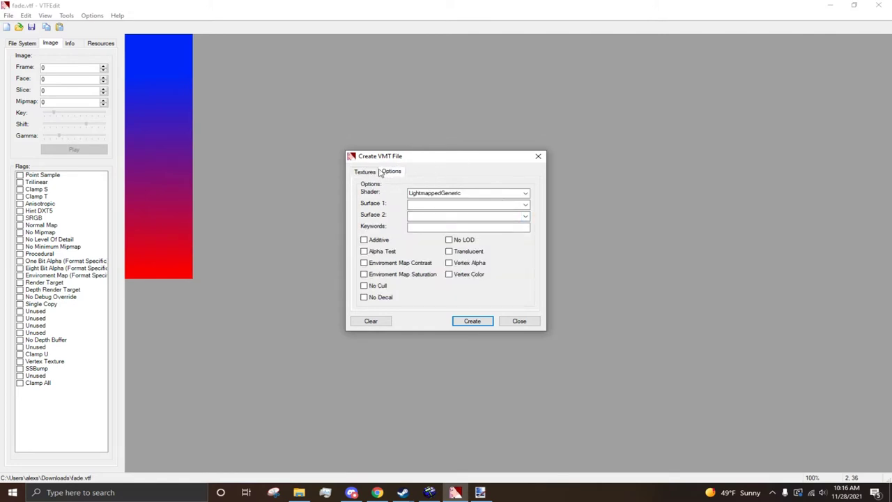
{"action": "left_click", "coordinate": [526, 195]}
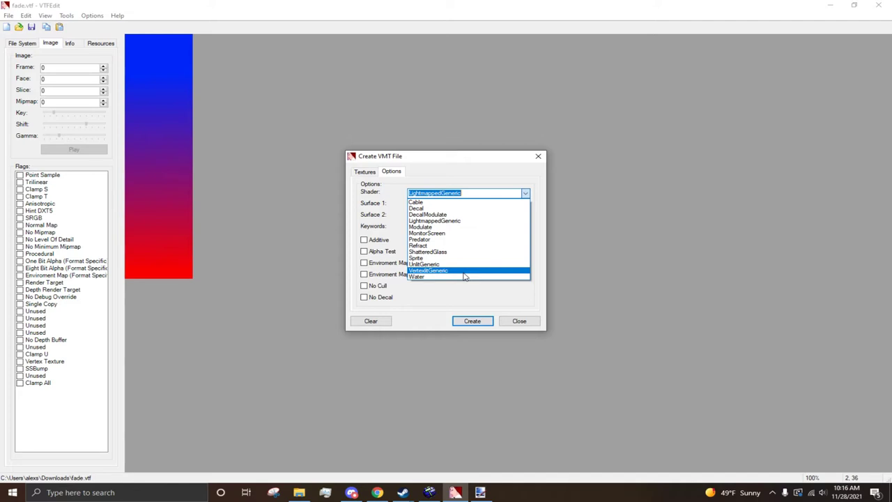
{"action": "left_click", "coordinate": [473, 221]}
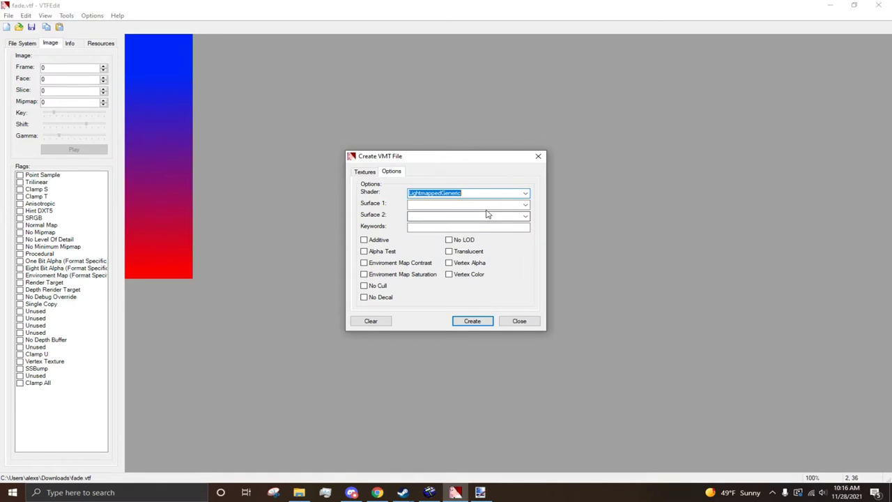
{"action": "left_click", "coordinate": [526, 205]}
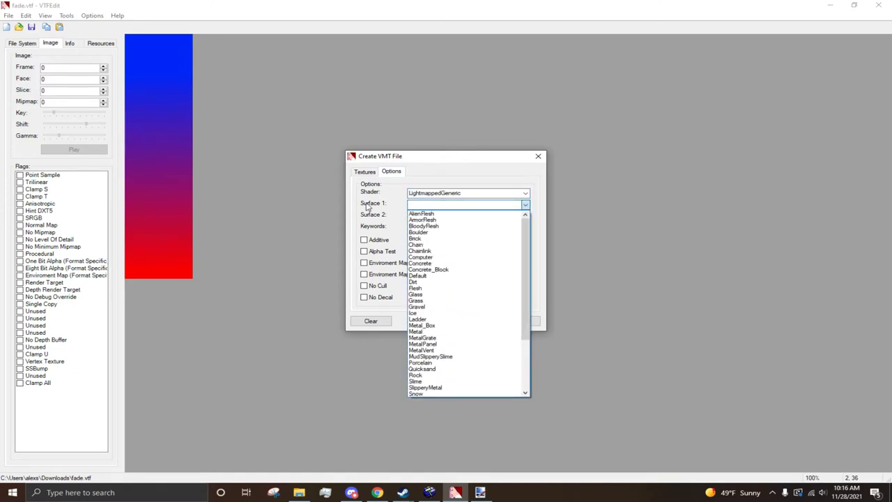
{"action": "left_click", "coordinate": [526, 205]}
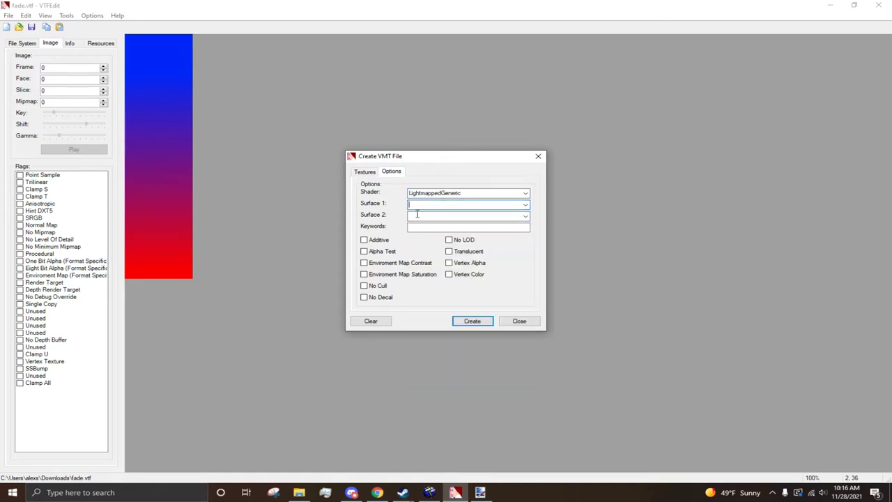
{"action": "left_click", "coordinate": [526, 205]}
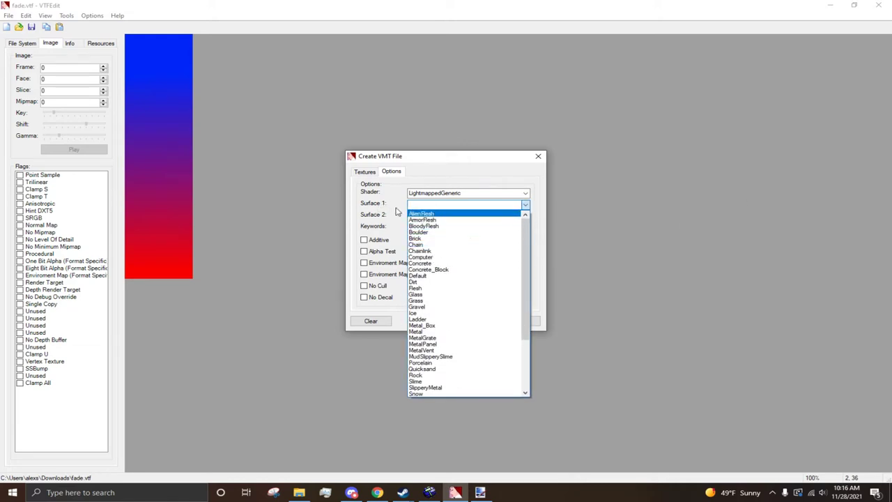
{"action": "scroll", "coordinate": [447, 296], "scroll_direction": "down", "scroll_amount": 4}
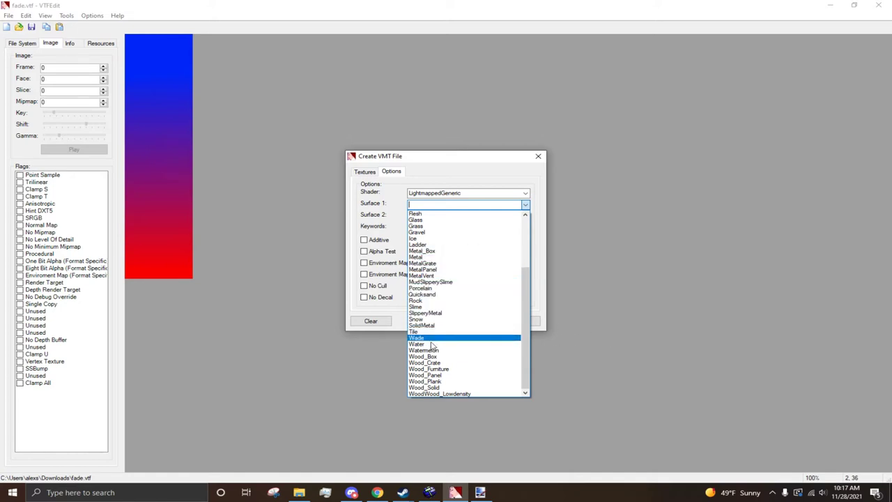
Set Surface 1 to Default and the shader to UnlitGeneric, then create the fade.vmt material
{"action": "scroll", "coordinate": [441, 351], "scroll_direction": "up", "scroll_amount": 4}
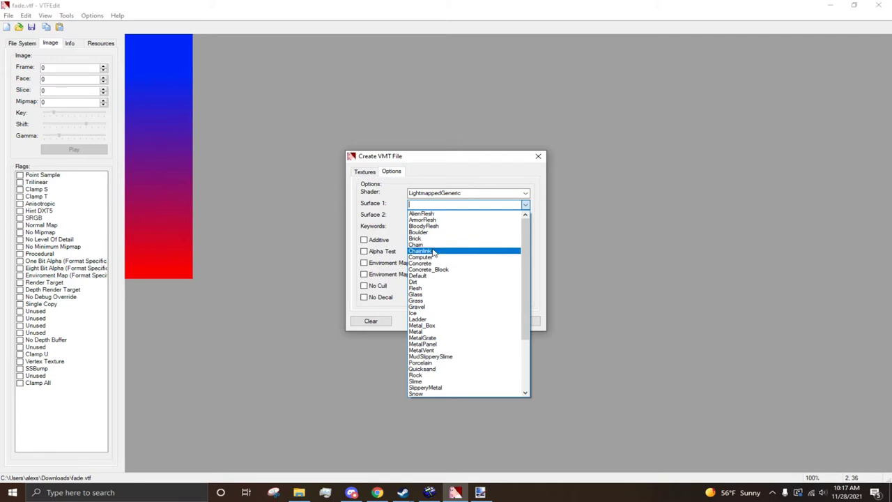
{"action": "left_click", "coordinate": [432, 276]}
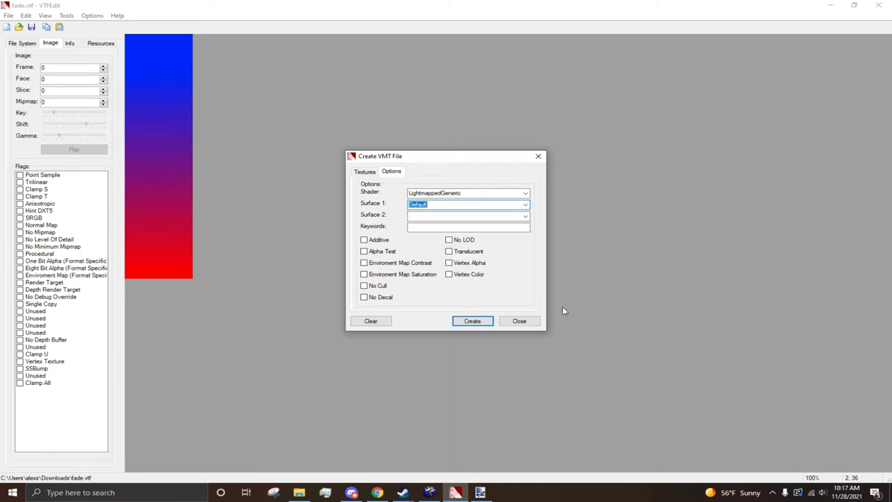
{"action": "left_click", "coordinate": [526, 193]}
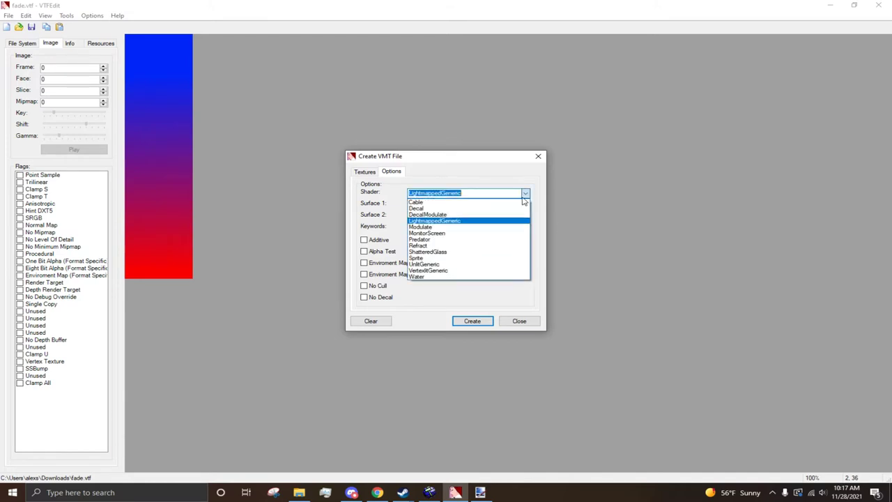
{"action": "left_click", "coordinate": [479, 265]}
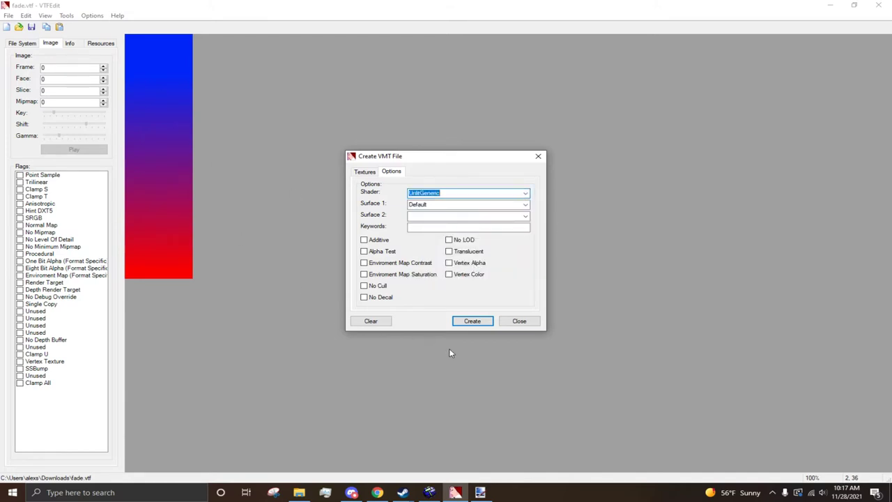
{"action": "left_click", "coordinate": [479, 321]}
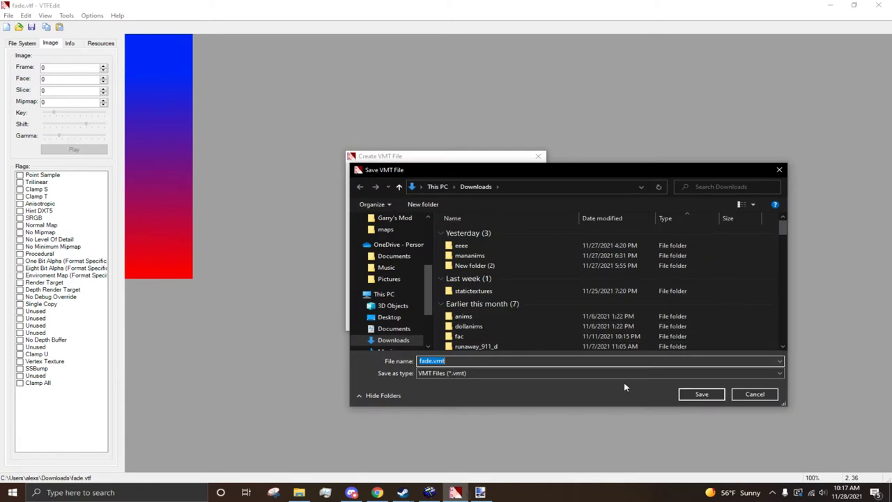
Save the material as fade.vmt in Downloads, then select it alongside fade.vtf in Explorer
{"action": "left_click", "coordinate": [701, 395]}
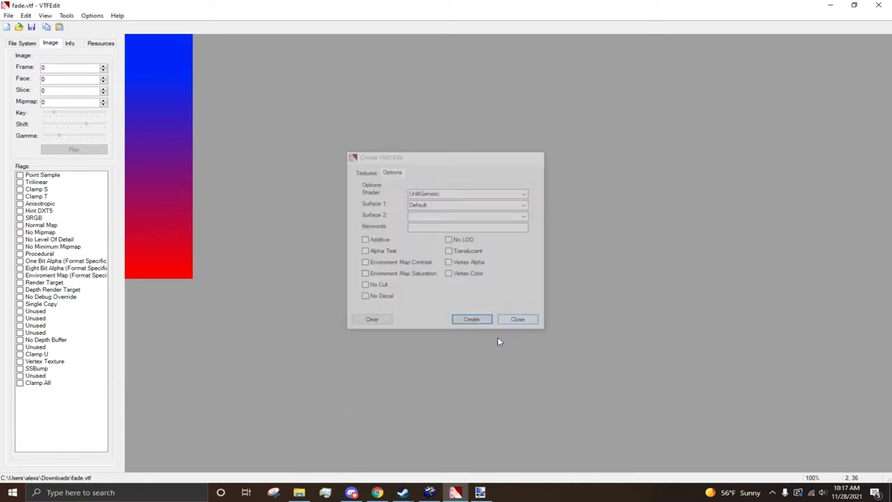
{"action": "left_click", "coordinate": [300, 492]}
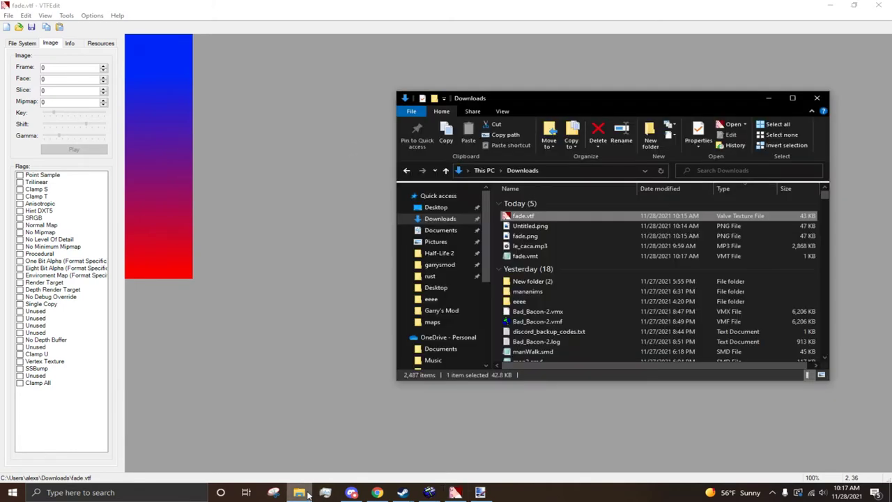
{"action": "left_click", "coordinate": [526, 256], "text": "ctrl"}
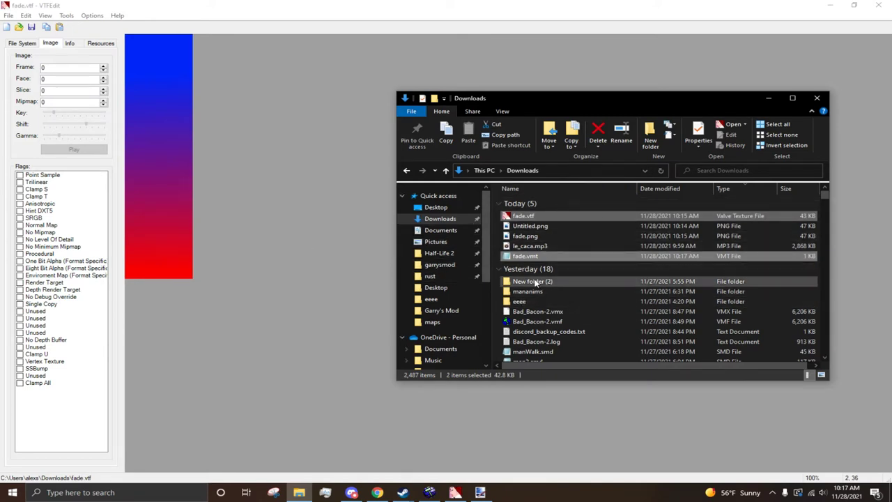
Open garrysmod\materials in a maximized Explorer window and bring up the new-item menu on empty space
{"action": "left_click", "coordinate": [423, 268]}
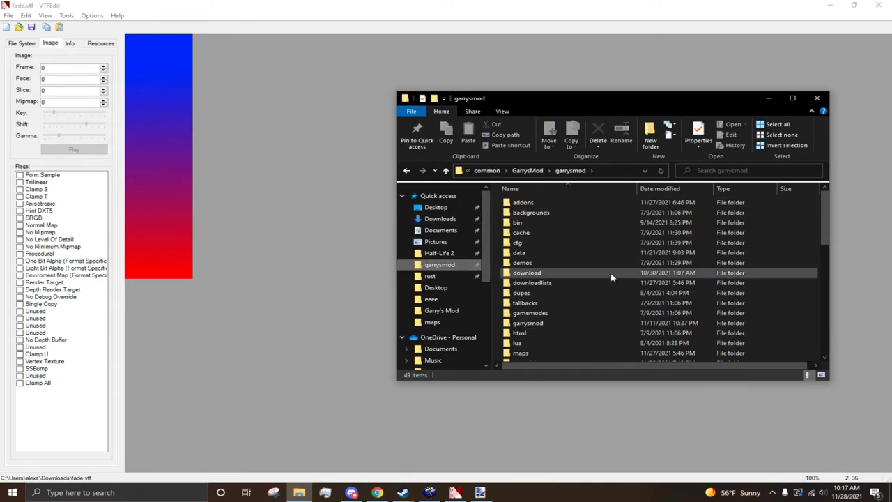
{"action": "left_click", "coordinate": [793, 98]}
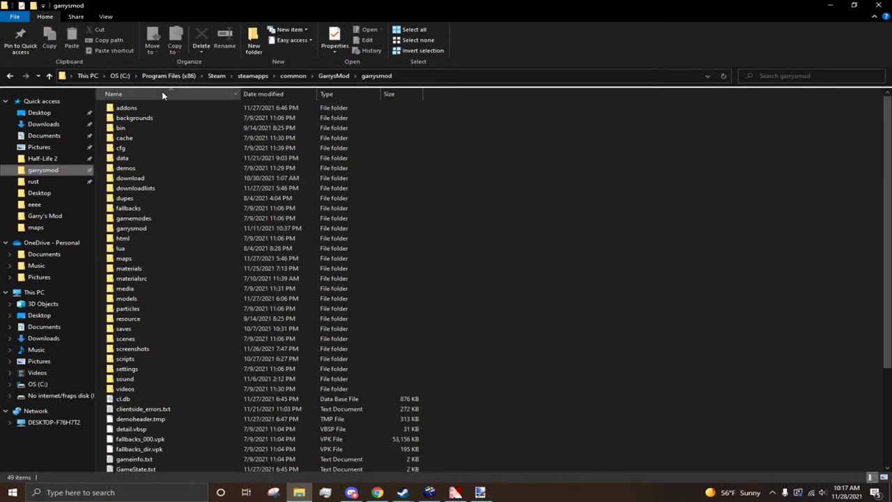
{"action": "scroll", "coordinate": [314, 147], "scroll_direction": "down", "scroll_amount": 2}
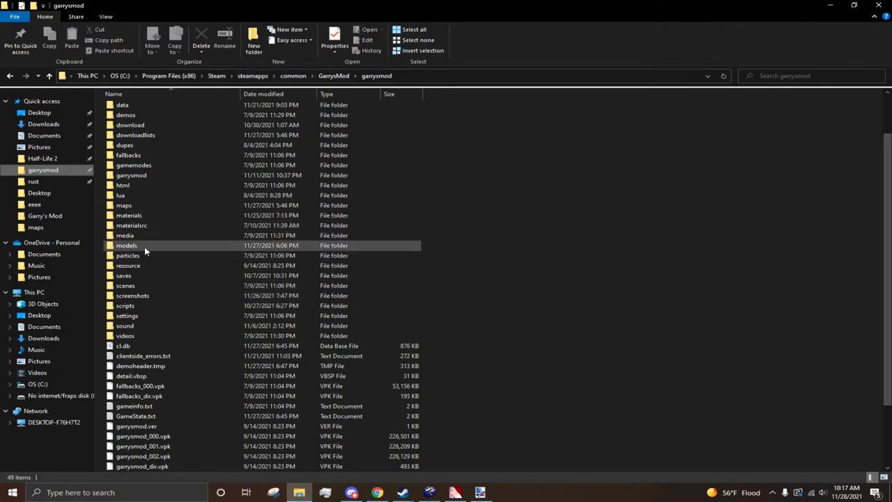
{"action": "left_click", "coordinate": [147, 220]}
{"action": "double_click", "coordinate": [147, 220]}
{"action": "scroll", "coordinate": [351, 216], "scroll_direction": "down", "scroll_amount": 20}
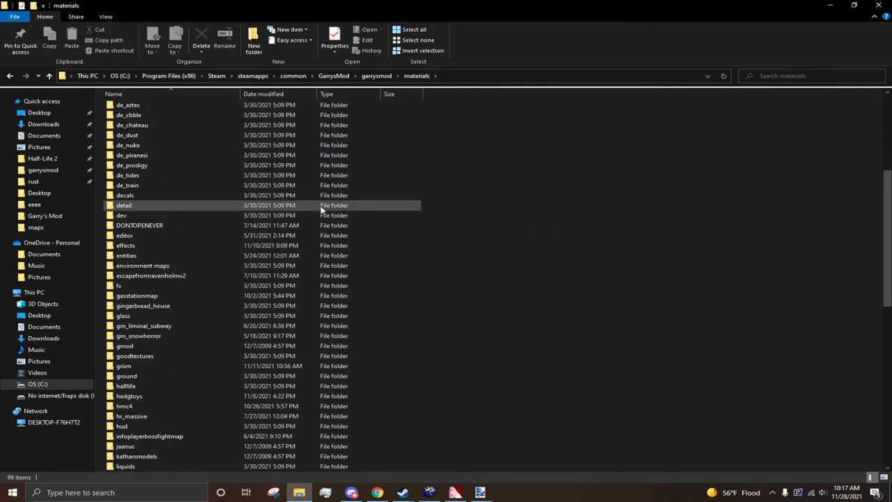
{"action": "right_click", "coordinate": [503, 258]}
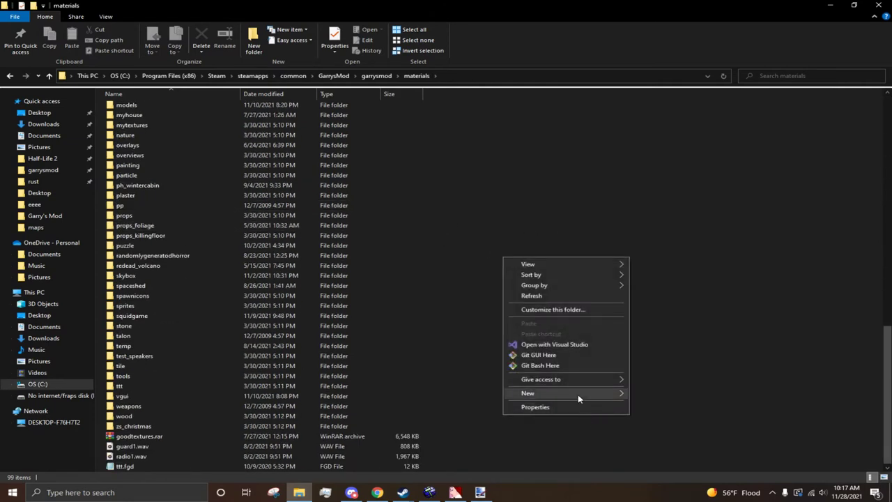
Create a new folder named tutorial inside materials and open it
{"action": "mouse_move", "coordinate": [578, 393]}
{"action": "left_click", "coordinate": [663, 276]}
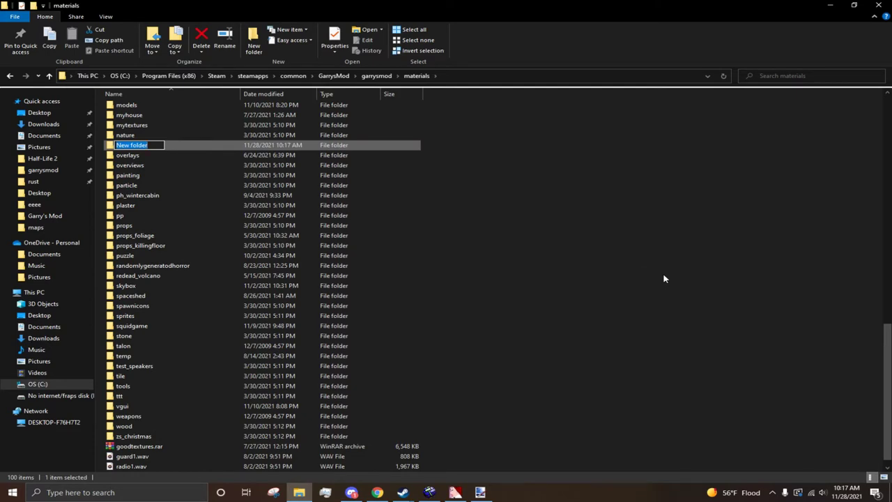
{"action": "type", "text": "tutorial"}
{"action": "key", "text": "Return"}
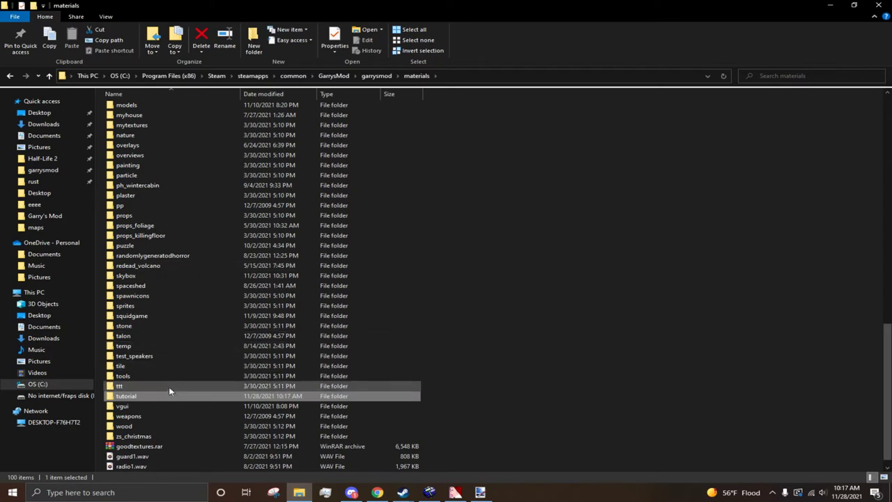
{"action": "double_click", "coordinate": [161, 397]}
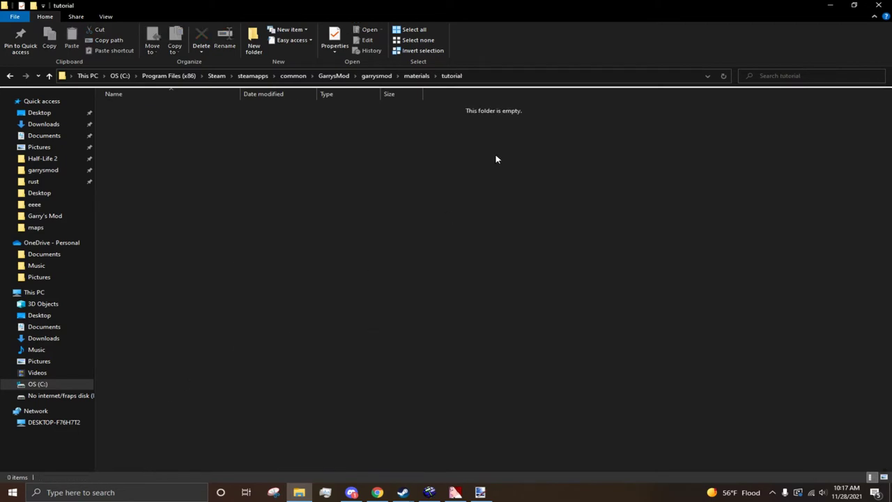
From a second Explorer window on Downloads, copy fade.vmt and fade.vtf into the tutorial folder
{"action": "right_click", "coordinate": [299, 492]}
{"action": "left_click", "coordinate": [301, 441]}
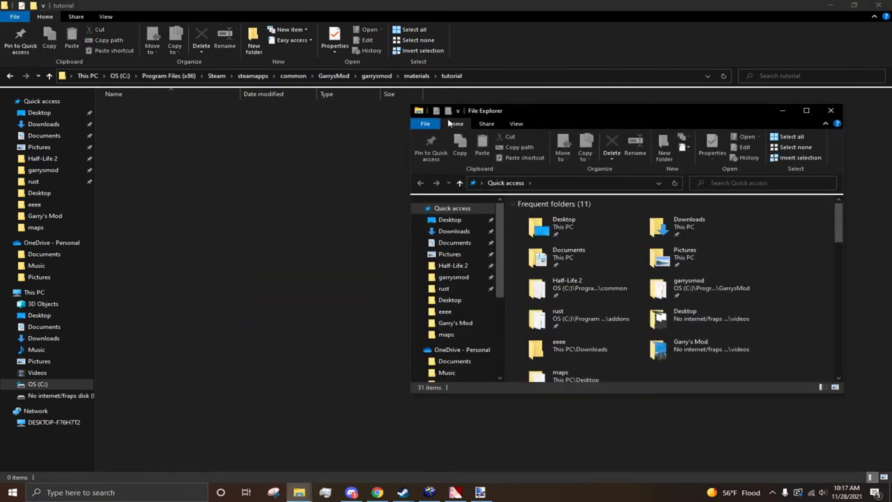
{"action": "left_click", "coordinate": [454, 231]}
{"action": "left_click", "coordinate": [562, 229]}
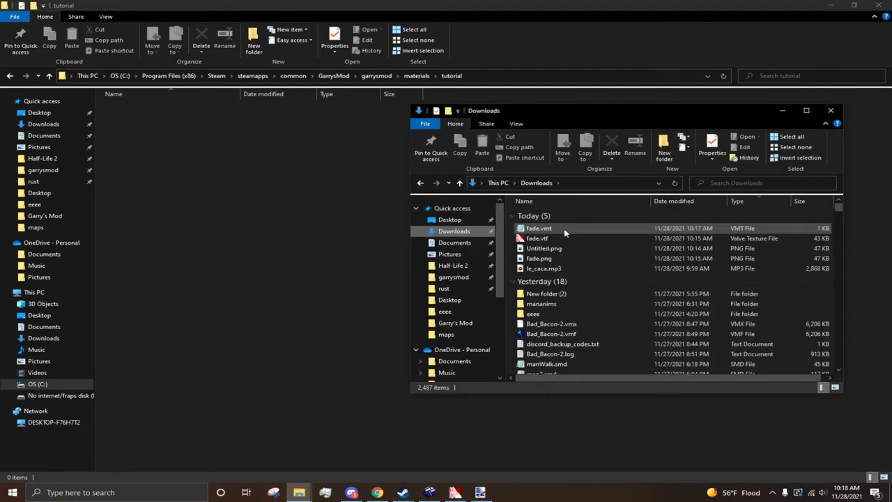
{"action": "left_click", "coordinate": [568, 240], "text": "ctrl"}
{"action": "left_click_drag", "start_coordinate": [568, 240], "coordinate": [196, 188]}
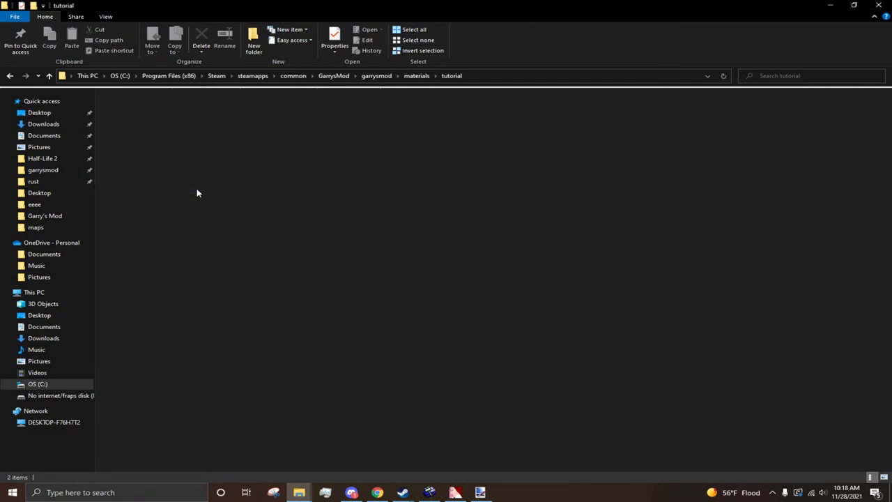
{"action": "left_click", "coordinate": [264, 176]}
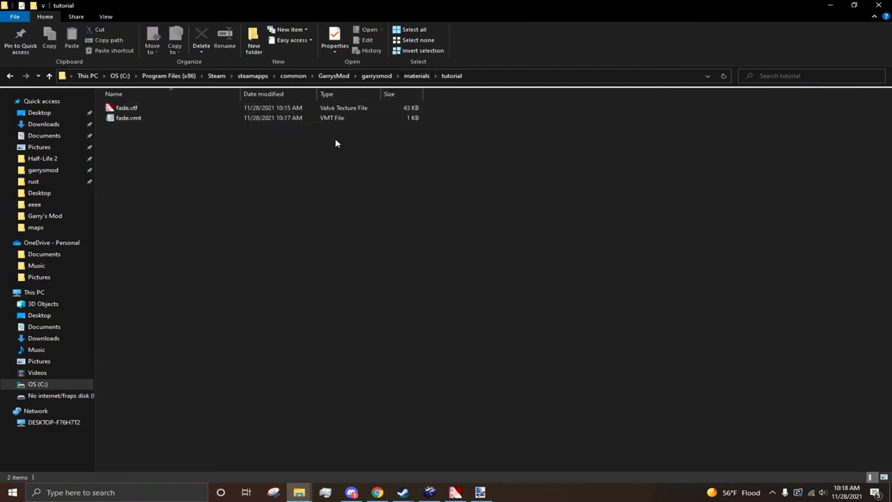
Open fade.vmt in Notepad and resize the window so the full path is visible
{"action": "double_click", "coordinate": [354, 119]}
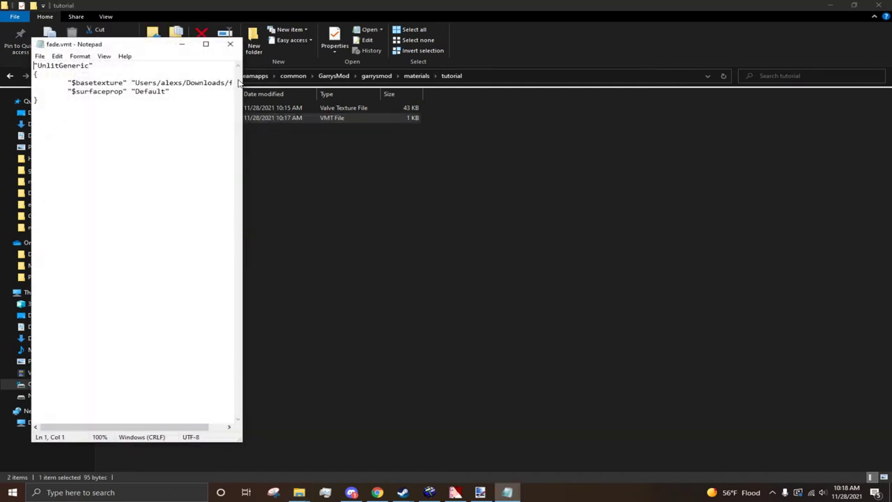
{"action": "left_click", "coordinate": [203, 40]}
{"action": "left_click", "coordinate": [854, 5]}
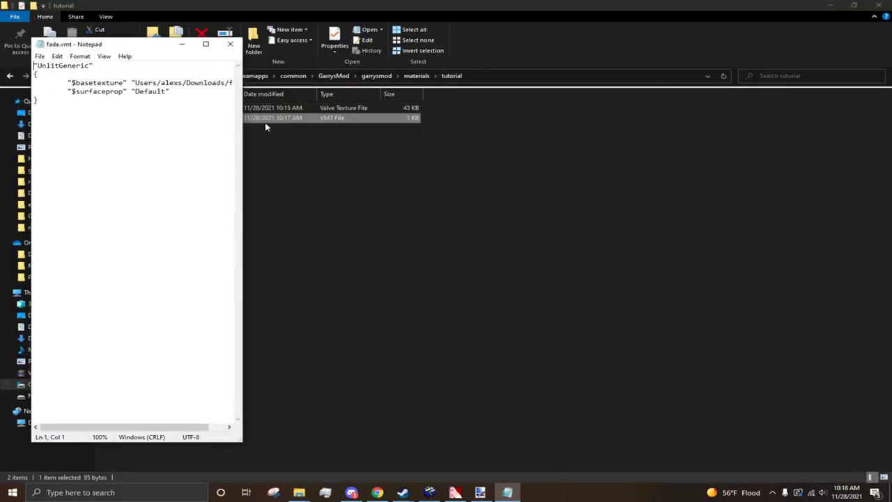
{"action": "left_click_drag", "start_coordinate": [237, 436], "coordinate": [372, 251]}
{"action": "left_click_drag", "start_coordinate": [266, 48], "coordinate": [666, 176]}
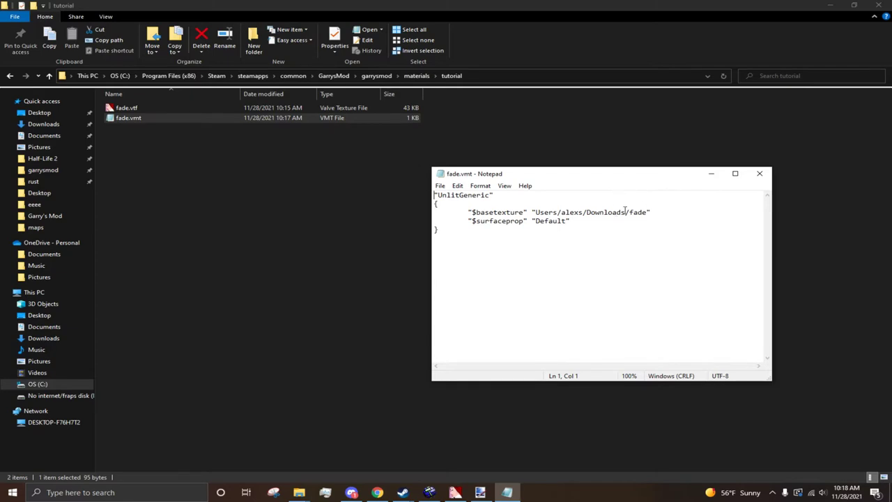
Replace the Downloads folder in the $basetexture path with tutorial
{"action": "left_click_drag", "start_coordinate": [625, 211], "coordinate": [535, 212]}
{"action": "right_click", "coordinate": [535, 212]}
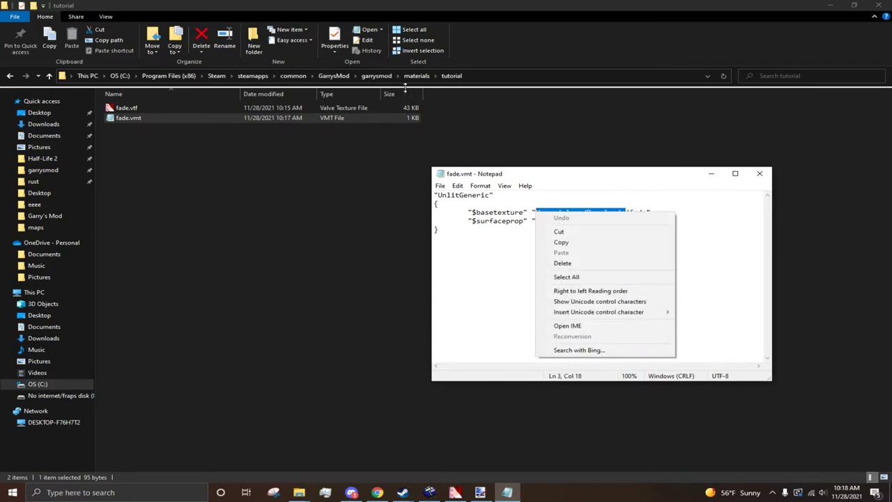
{"action": "left_click", "coordinate": [632, 201]}
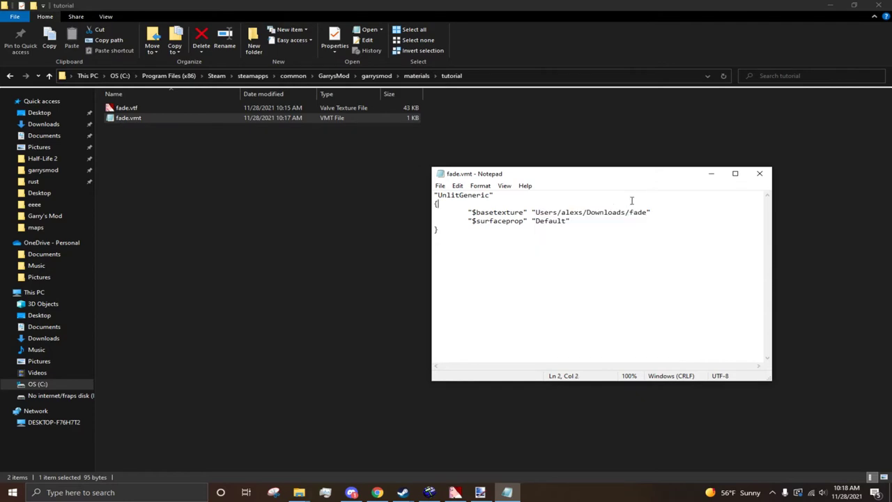
{"action": "left_click_drag", "start_coordinate": [625, 211], "coordinate": [536, 212]}
{"action": "type", "text": "tutorial"}
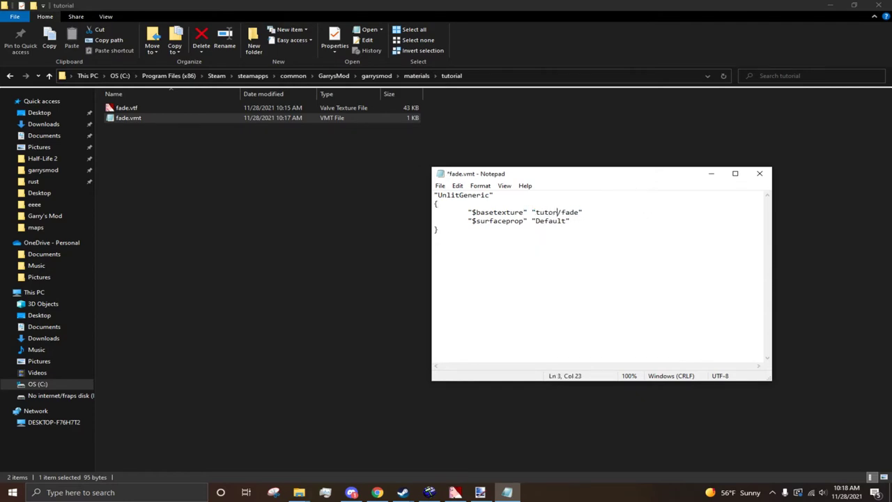
Save the edited fade.vmt and close Notepad
{"action": "key", "text": "ctrl+s"}
{"action": "key", "text": "alt+F4"}
Filter Hammer's texture browser for 'fade' and make tutorial/fade (128x512) the current texture
{"action": "left_click", "coordinate": [430, 492]}
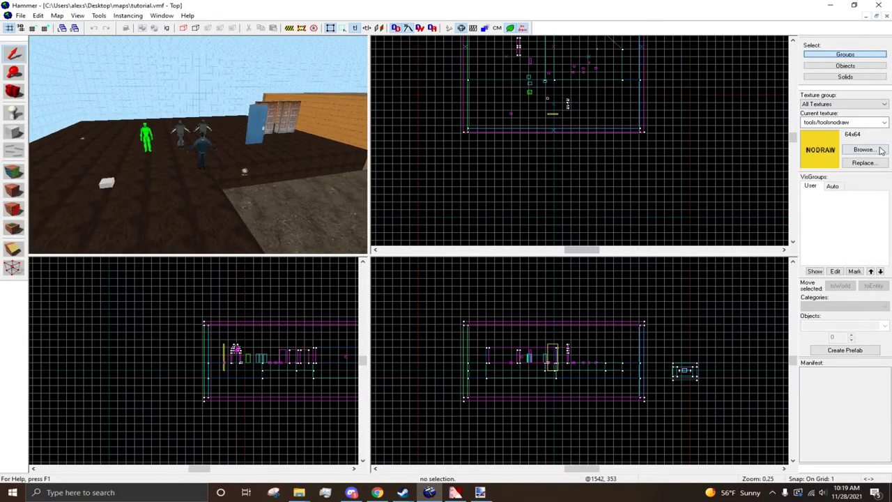
{"action": "left_click", "coordinate": [880, 150]}
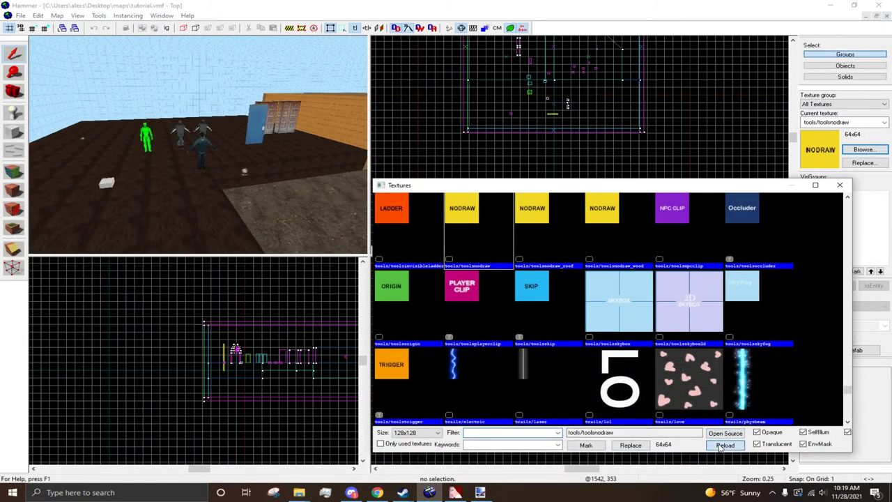
{"action": "left_click", "coordinate": [532, 433]}
{"action": "type", "text": "fade"}
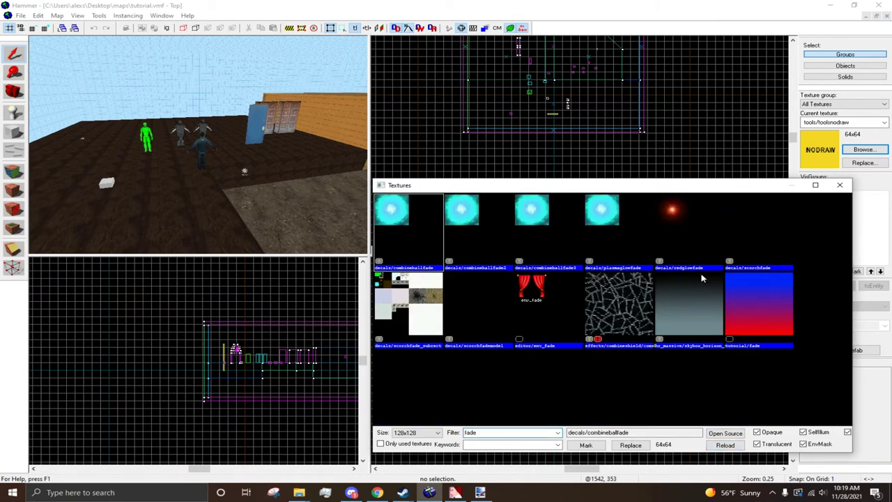
{"action": "double_click", "coordinate": [755, 328]}
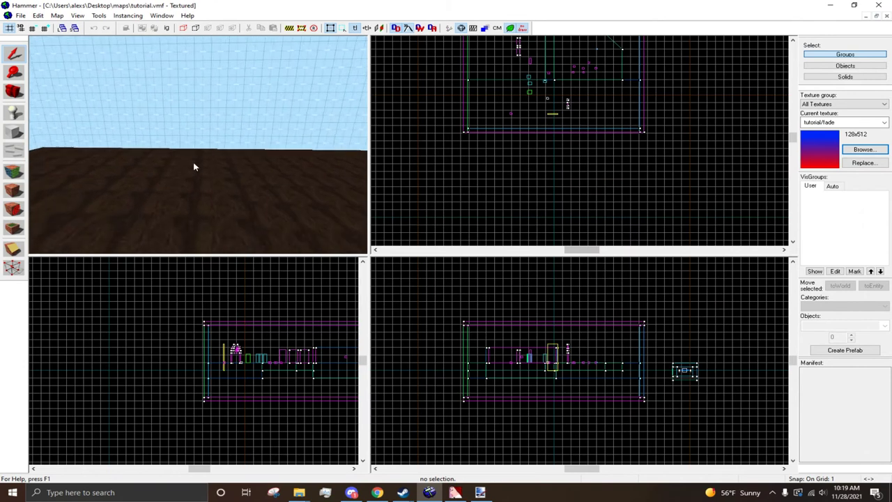
Draw a new block 19 units wide and 79 units deep and create it as a solid brush
{"action": "left_click", "coordinate": [195, 167]}
{"action": "left_click", "coordinate": [14, 132]}
{"action": "scroll", "coordinate": [478, 363], "scroll_direction": "up", "scroll_amount": 8}
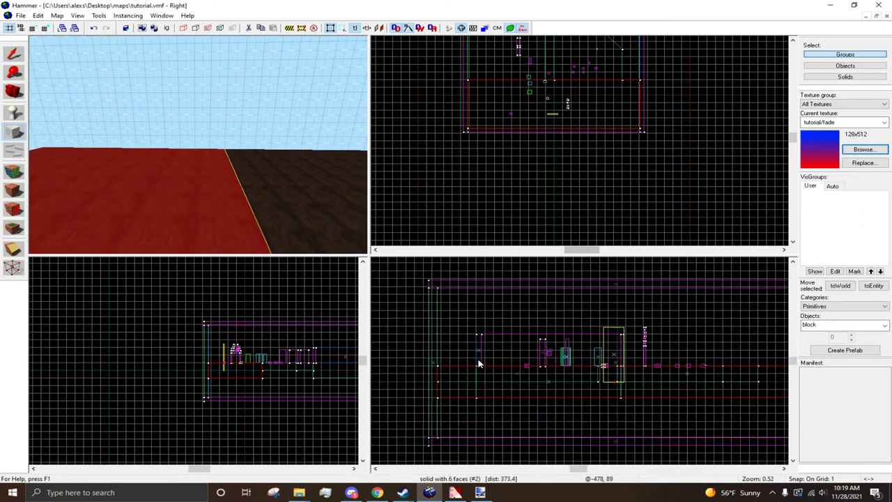
{"action": "scroll", "coordinate": [421, 383], "scroll_direction": "down", "scroll_amount": 4}
{"action": "left_click_drag", "start_coordinate": [424, 374], "coordinate": [529, 281]}
{"action": "scroll", "coordinate": [504, 323], "scroll_direction": "down", "scroll_amount": 3}
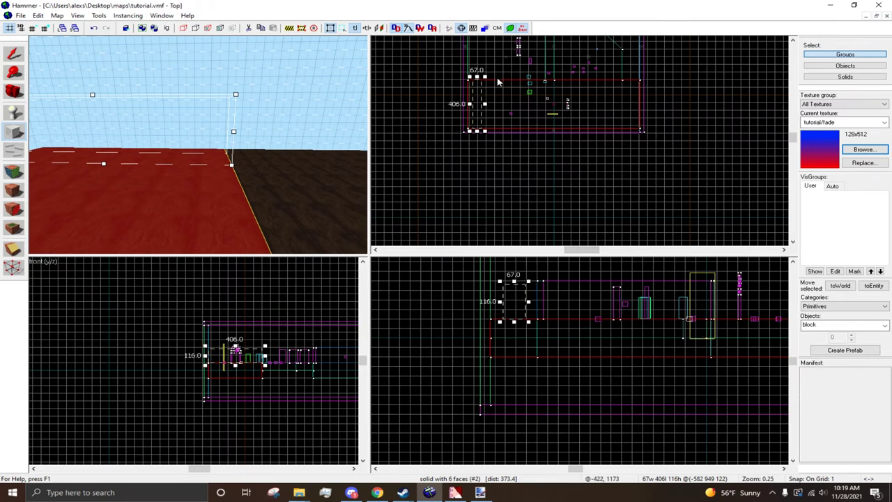
{"action": "left_click_drag", "start_coordinate": [486, 105], "coordinate": [478, 105]}
{"action": "scroll", "coordinate": [478, 105], "scroll_direction": "up", "scroll_amount": 5}
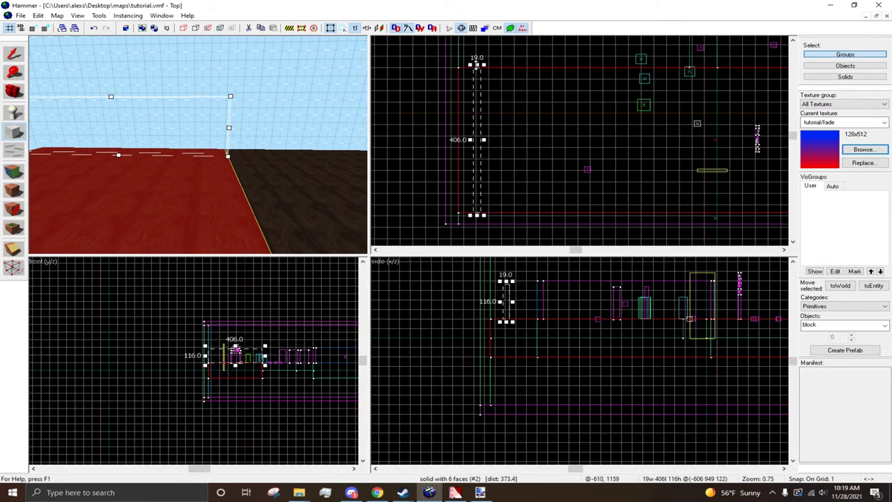
{"action": "left_click_drag", "start_coordinate": [474, 62], "coordinate": [462, 181]}
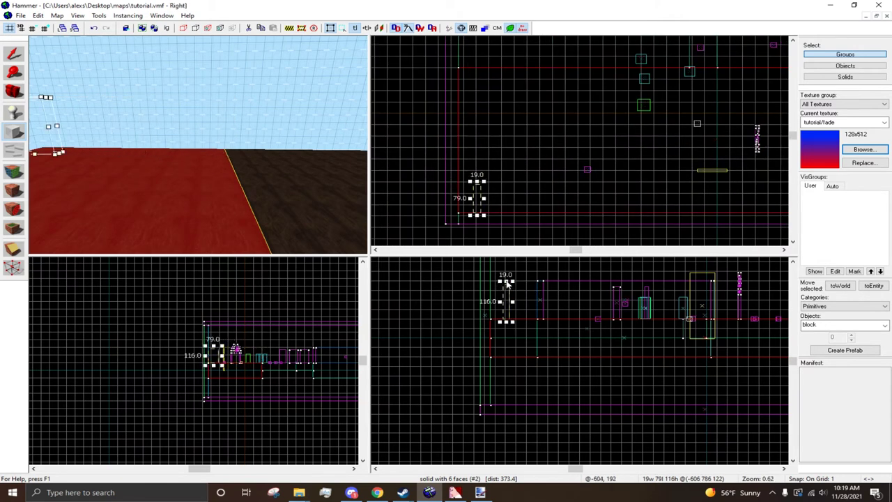
{"action": "key", "text": "Return"}
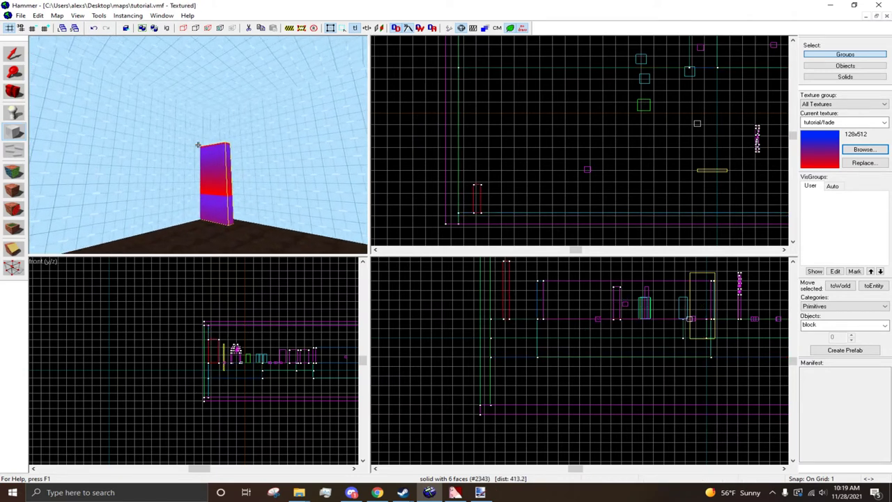
Check the new block's face texture settings, then select the room's back wall
{"action": "key", "text": "w"}
{"action": "left_click", "coordinate": [21, 173]}
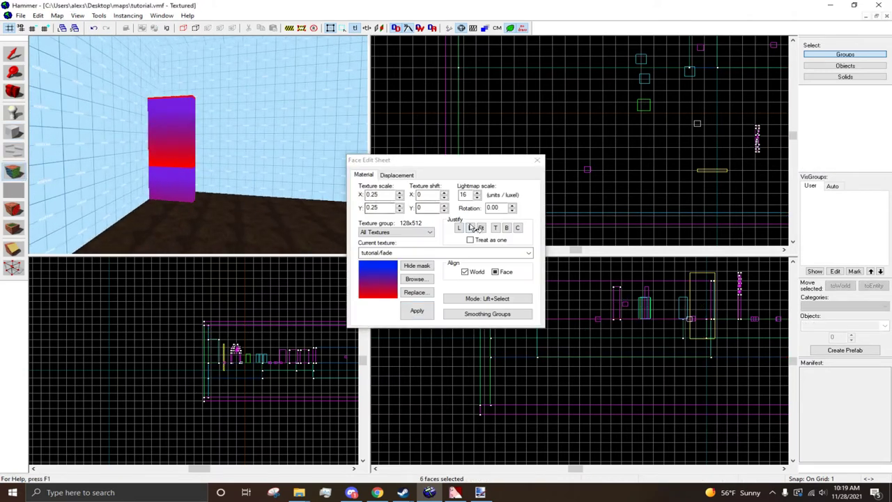
{"action": "left_click", "coordinate": [537, 159]}
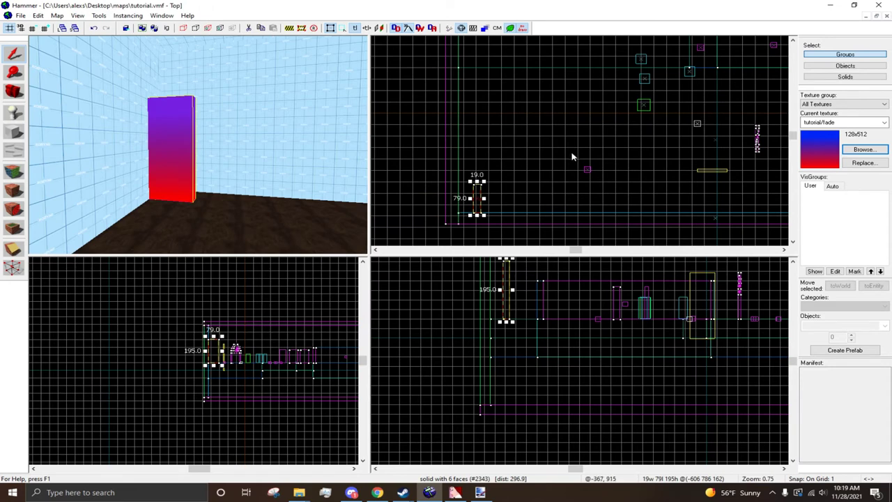
{"action": "scroll", "coordinate": [506, 188], "scroll_direction": "up", "scroll_amount": 1}
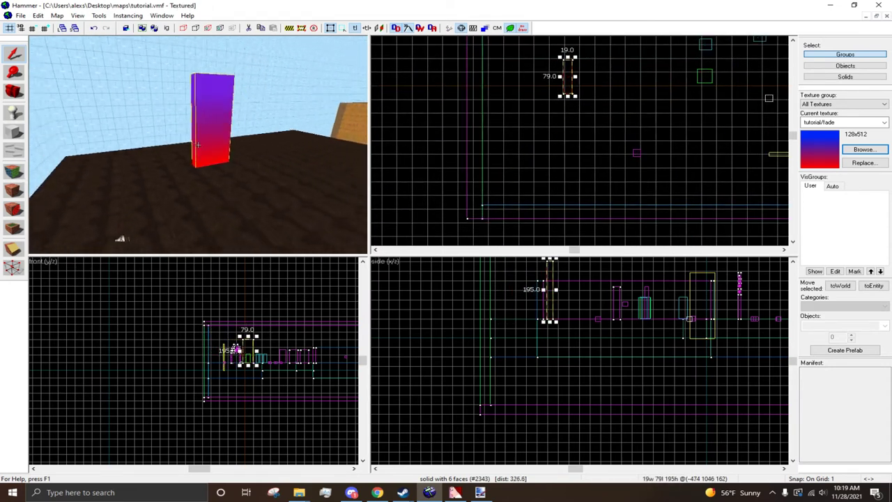
{"action": "left_click", "coordinate": [245, 100]}
Move and turn the 3D view to inspect the blue-to-red faded block from several angles
{"action": "key", "text": "w"}
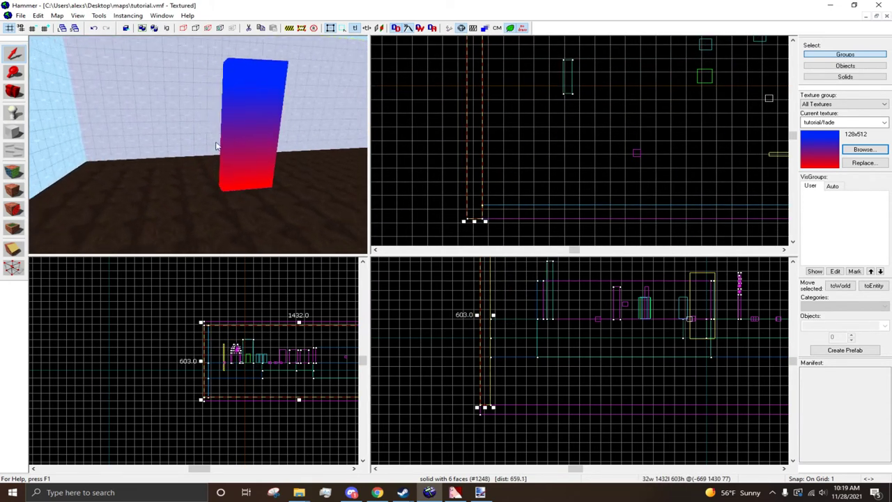
{"action": "key", "text": "s"}
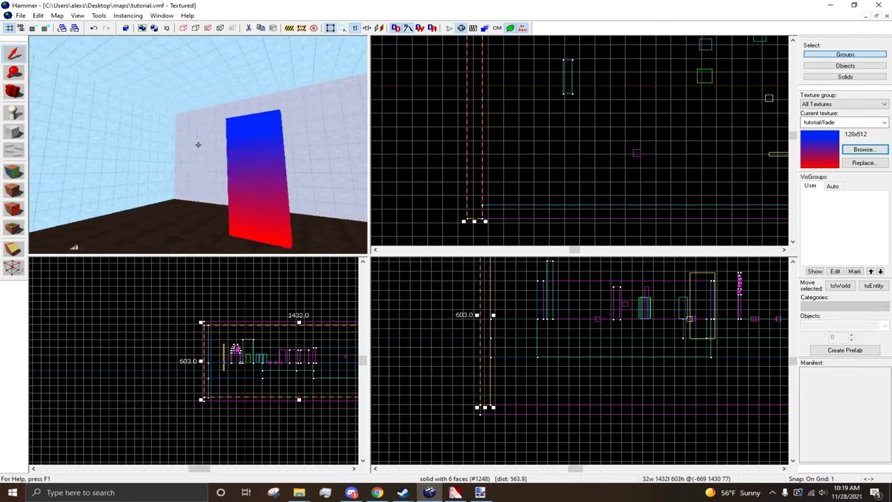
{"action": "key", "text": "w"}
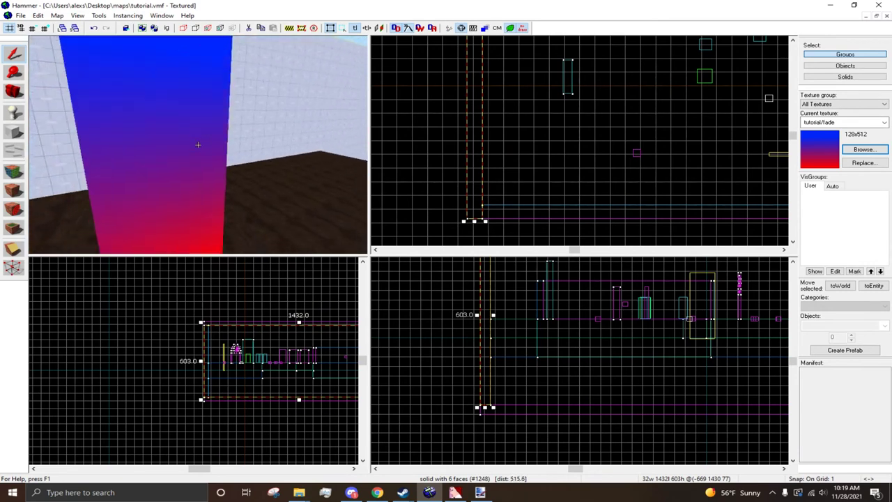
{"action": "key", "text": "s"}
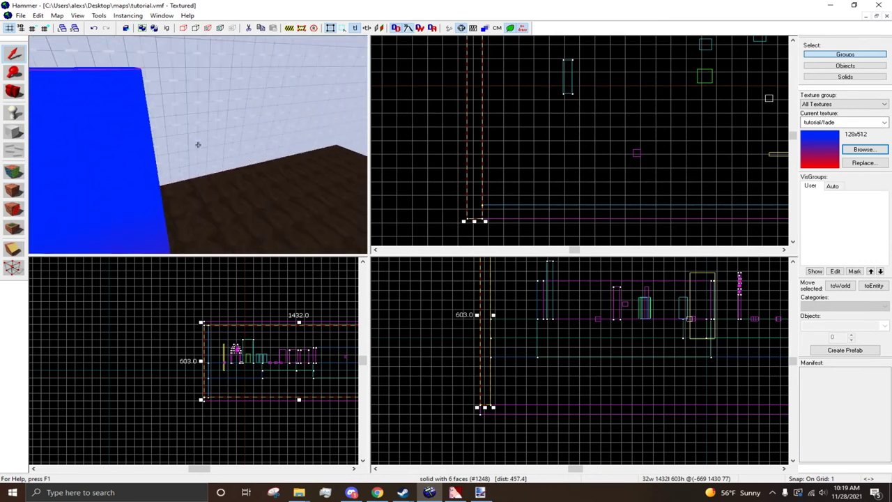
{"action": "key", "text": "w"}
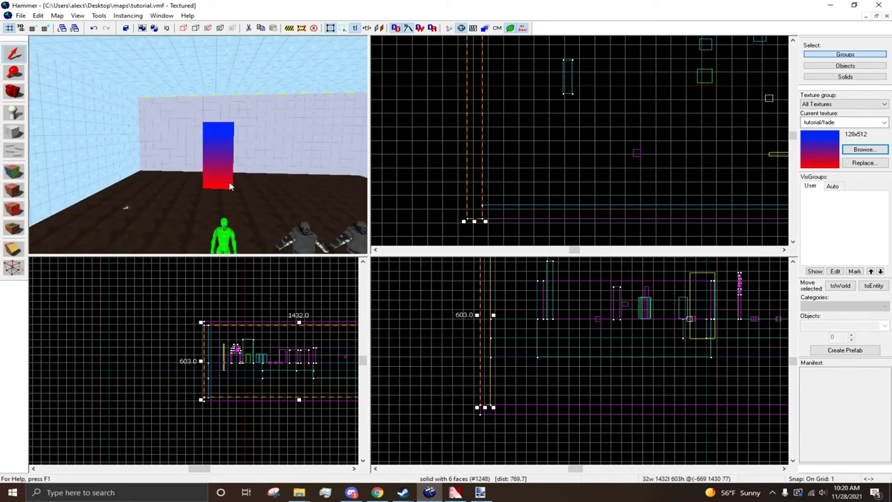
{"action": "left_click", "coordinate": [234, 185]}
{"action": "key", "text": "z"}
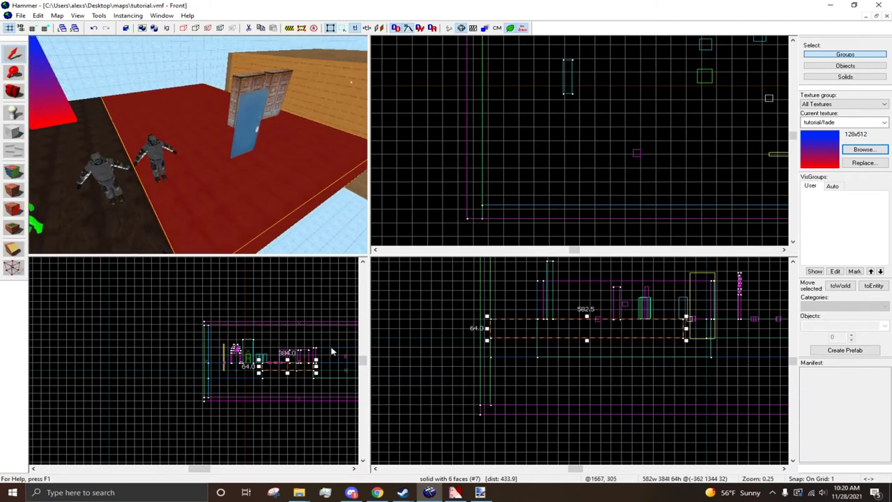
{"action": "left_click", "coordinate": [198, 144]}
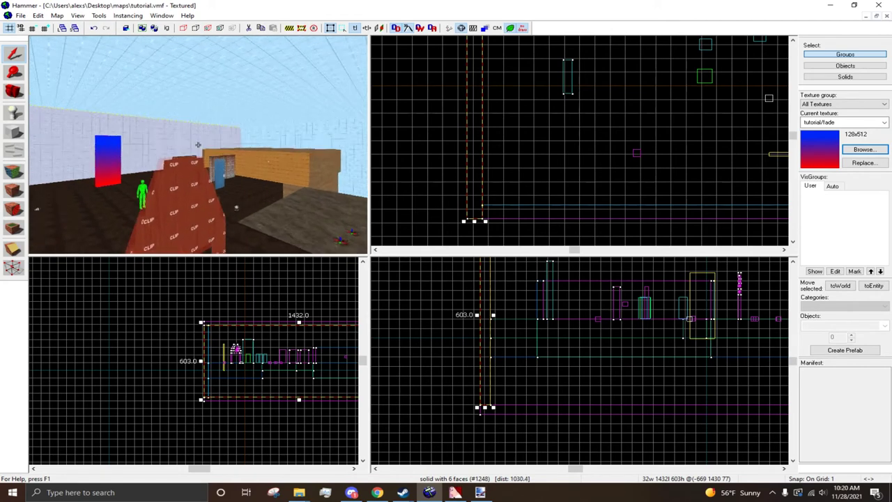
{"action": "key", "text": "z"}
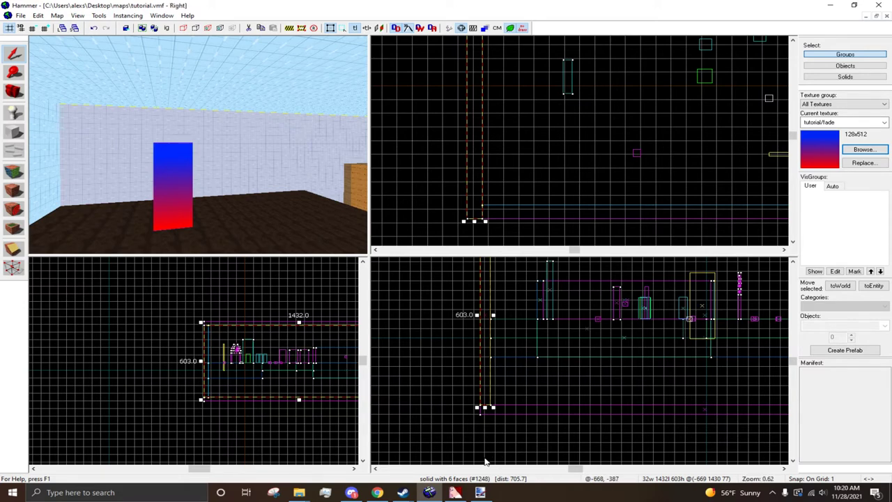
Compare with fade.vtf in VTFEdit, look around Hammer's 3D view again, then switch to the browser
{"action": "left_click", "coordinate": [455, 492]}
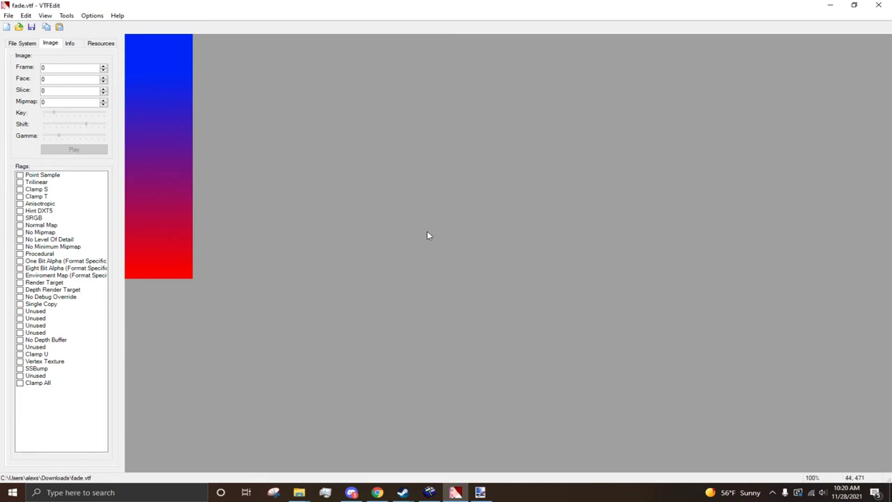
{"action": "left_click", "coordinate": [429, 492]}
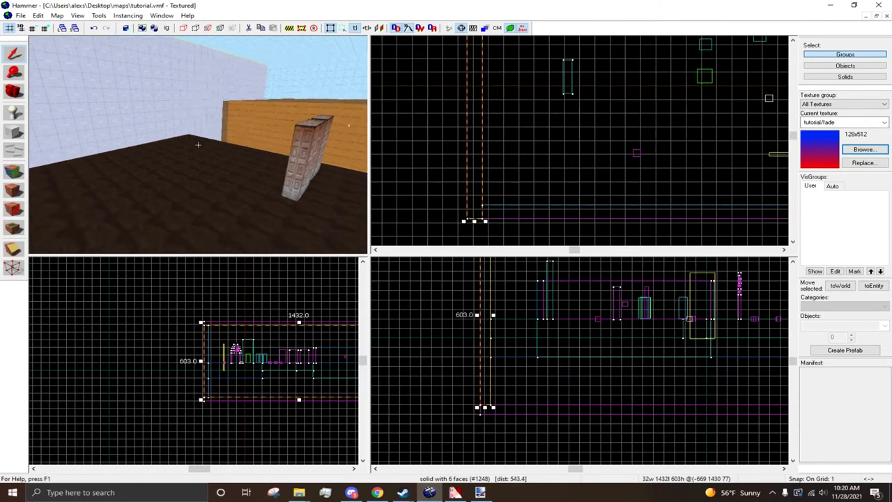
{"action": "key", "text": "z"}
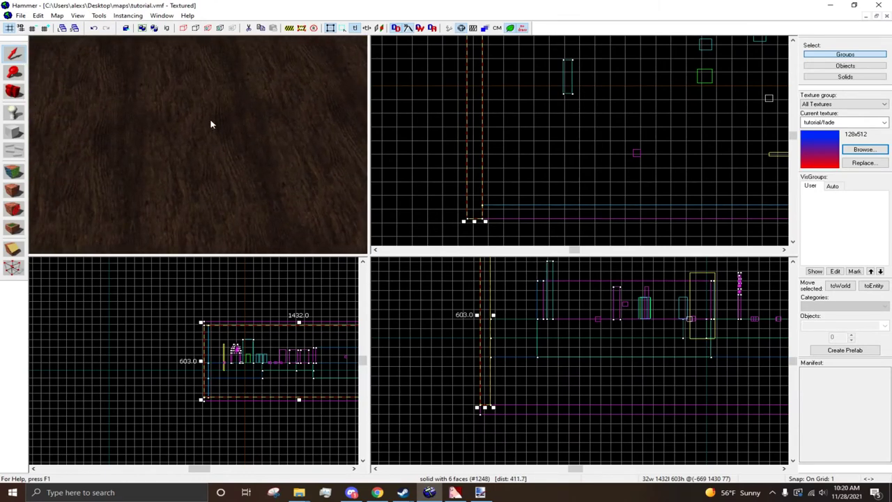
{"action": "key", "text": "z"}
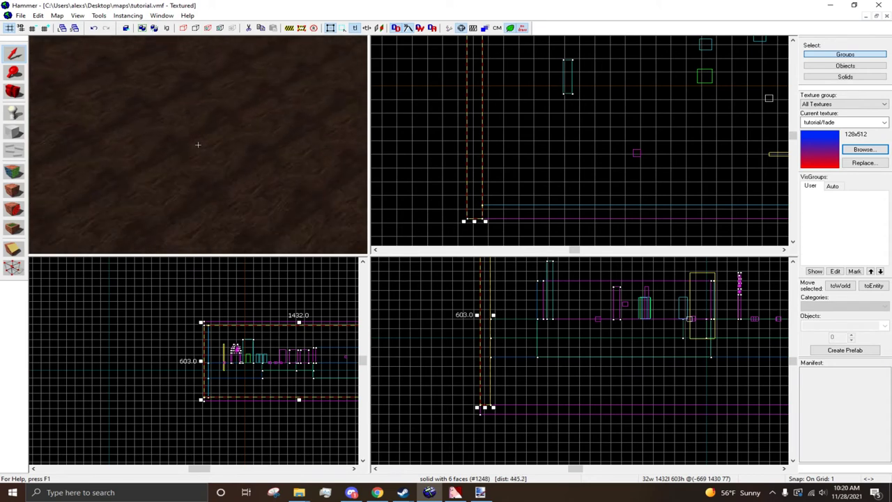
{"action": "key", "text": "z"}
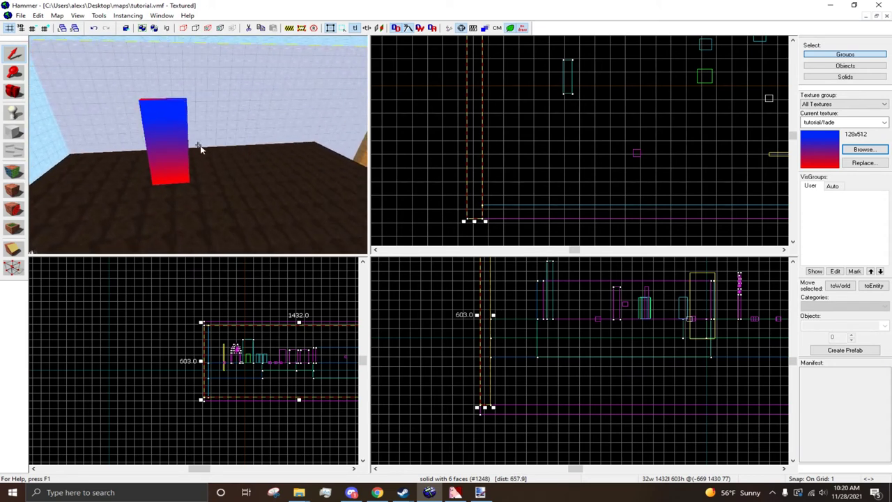
{"action": "key", "text": "alt+Tab"}
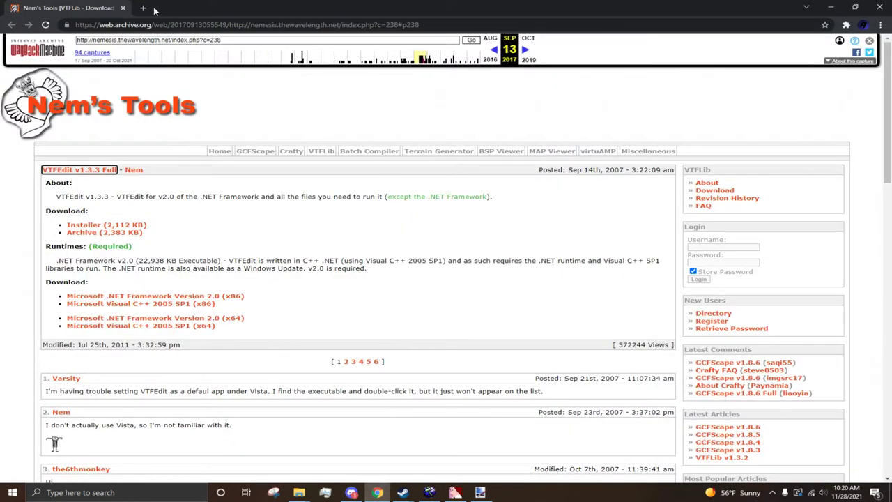
Open NormalMap Online in a new tab and load fade.png from Downloads as the heightmap
{"action": "left_click", "coordinate": [143, 8]}
{"action": "type", "text": "normal"}
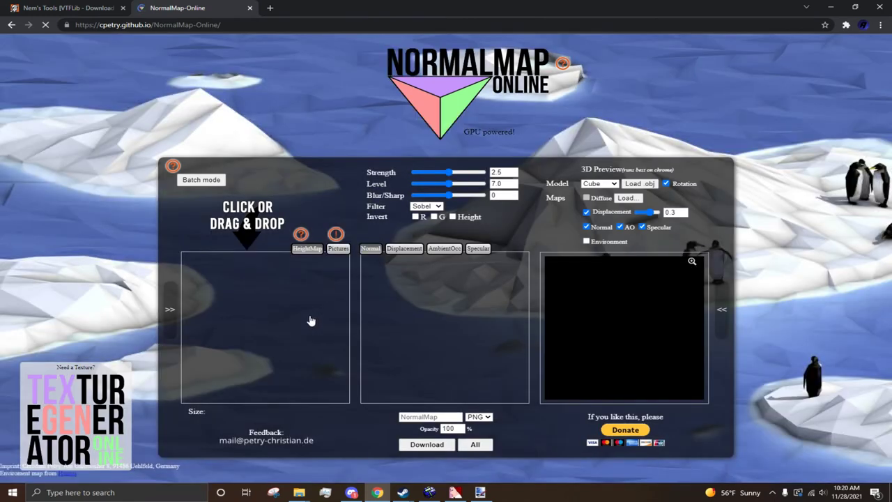
{"action": "left_click", "coordinate": [310, 321]}
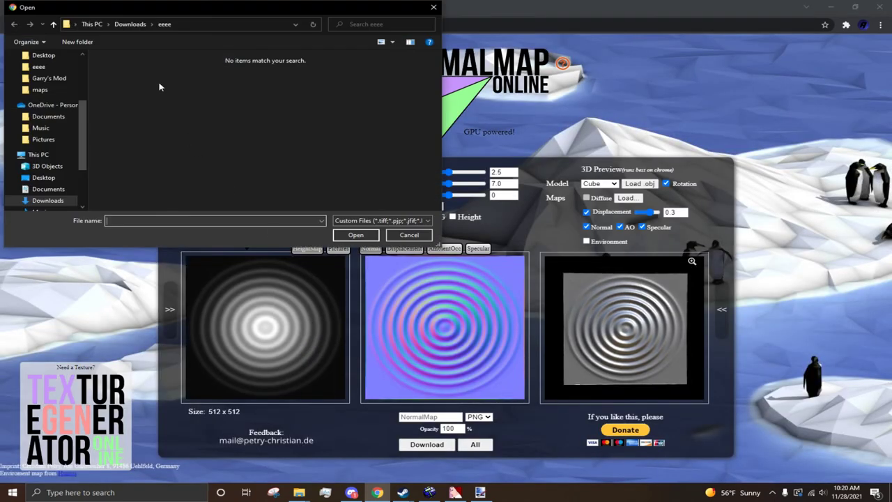
{"action": "scroll", "coordinate": [77, 67], "scroll_direction": "up", "scroll_amount": 3}
{"action": "left_click", "coordinate": [66, 67]}
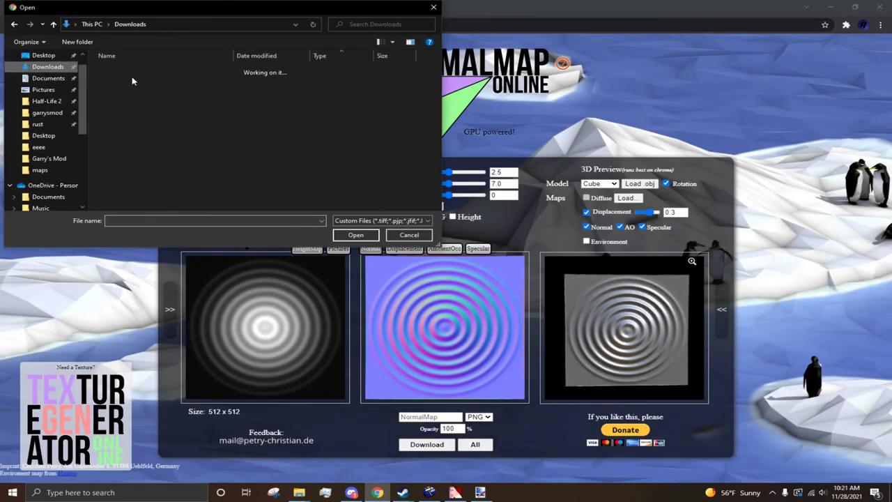
{"action": "double_click", "coordinate": [145, 82]}
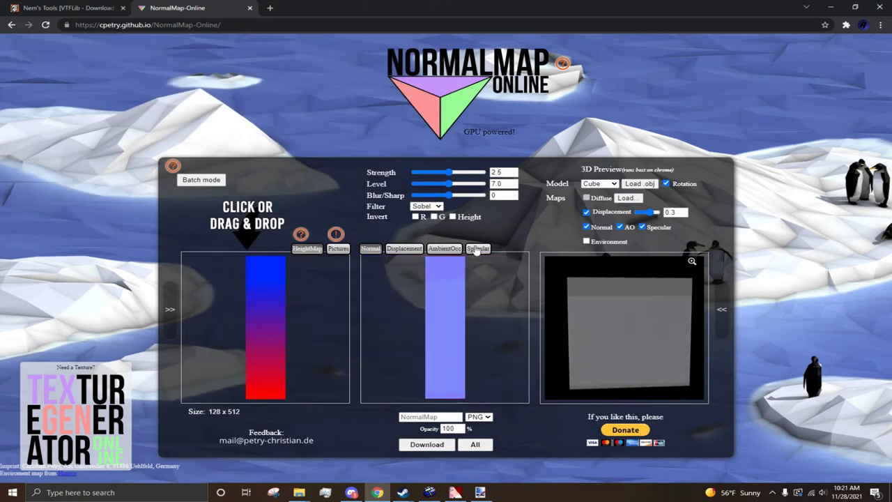
Set Strength 5, Level 10 and Blur/Sharp 32, check the 3D preview, and close the tab
{"action": "left_click_drag", "start_coordinate": [448, 172], "coordinate": [484, 195]}
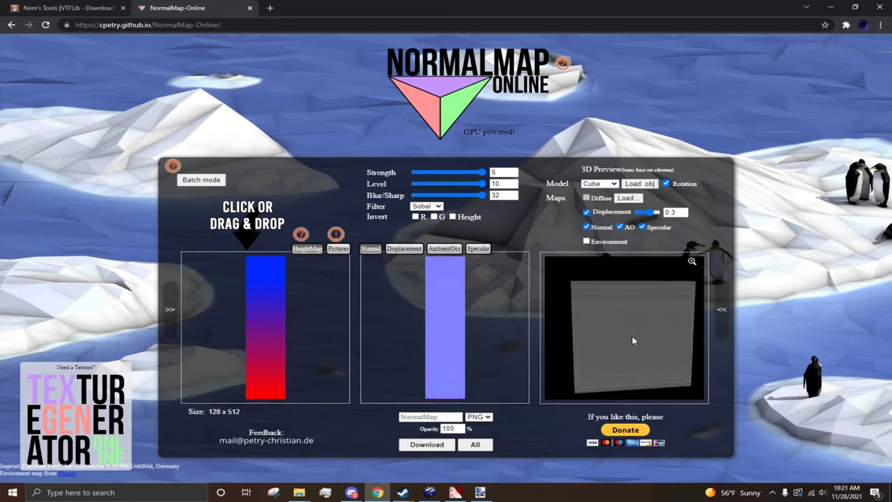
{"action": "mouse_move", "coordinate": [637, 336]}
{"action": "left_mouse_down"}
{"action": "mouse_move", "coordinate": [631, 302]}
{"action": "mouse_move", "coordinate": [623, 328]}
{"action": "left_mouse_up"}
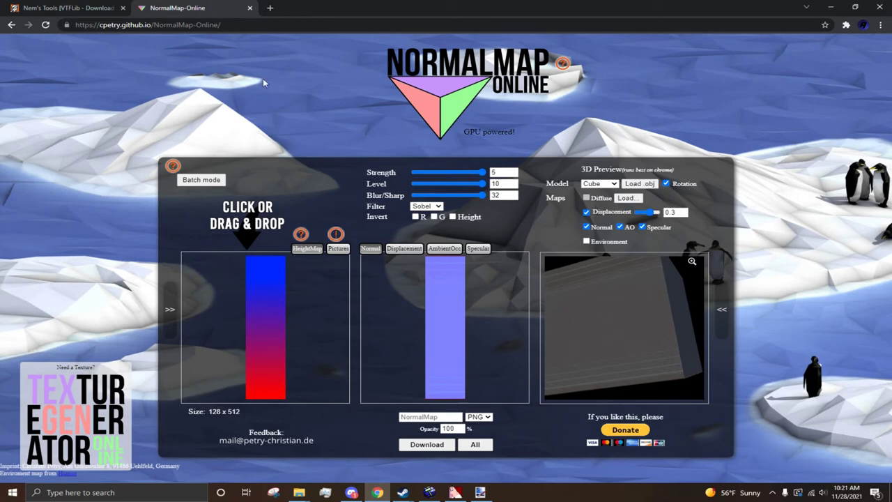
{"action": "left_click", "coordinate": [249, 8]}
Import NormalMap (17).png into VTFEdit with default conversion options and enable its Normal Map flag
{"action": "left_click", "coordinate": [455, 492]}
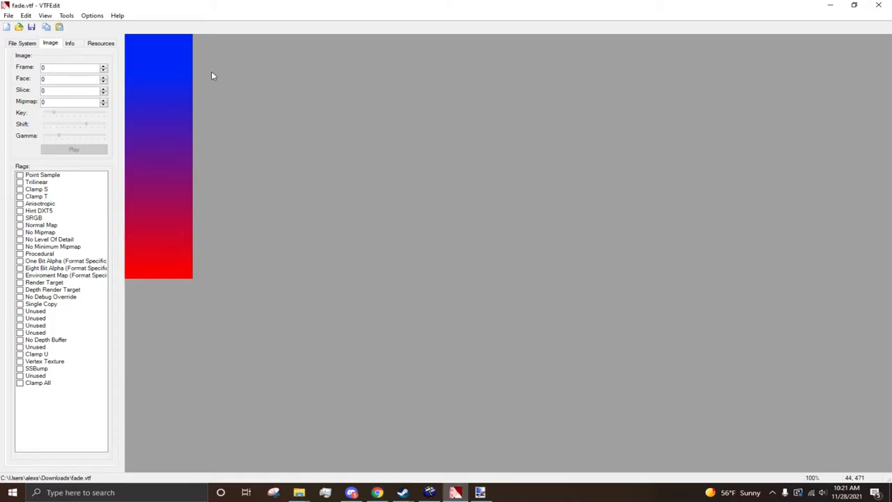
{"action": "left_click", "coordinate": [9, 16]}
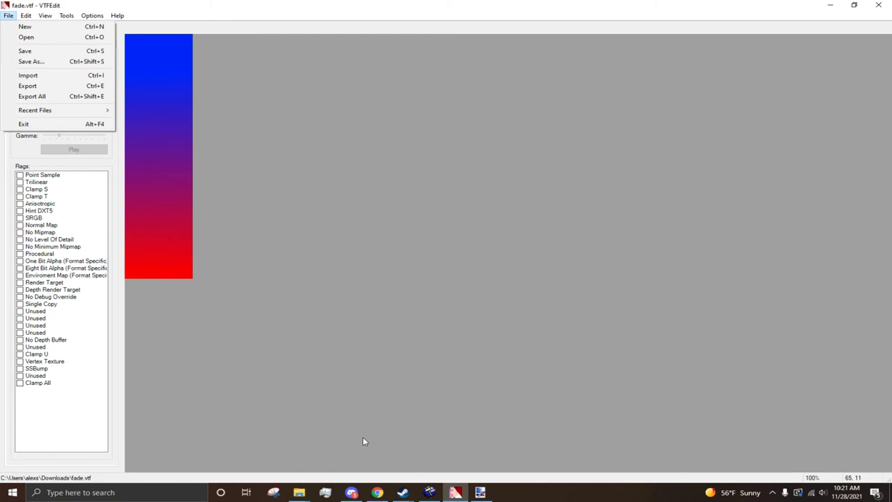
{"action": "left_click", "coordinate": [42, 76]}
{"action": "double_click", "coordinate": [140, 115]}
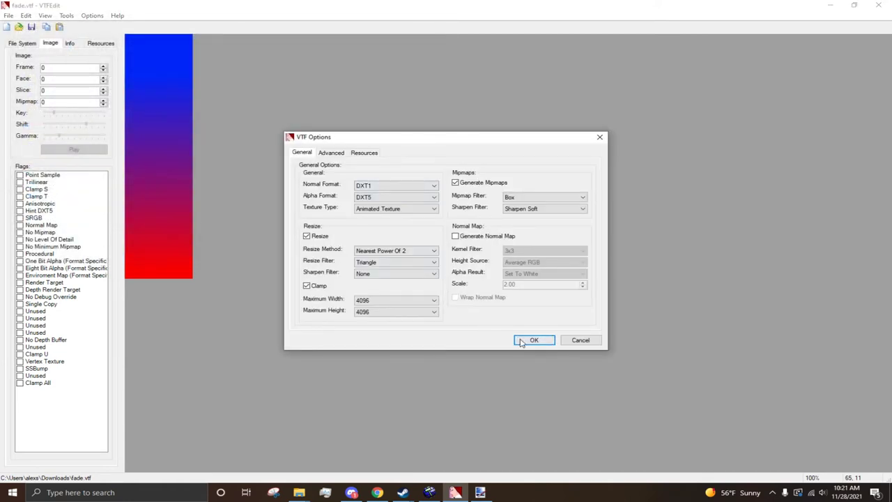
{"action": "left_click", "coordinate": [534, 339]}
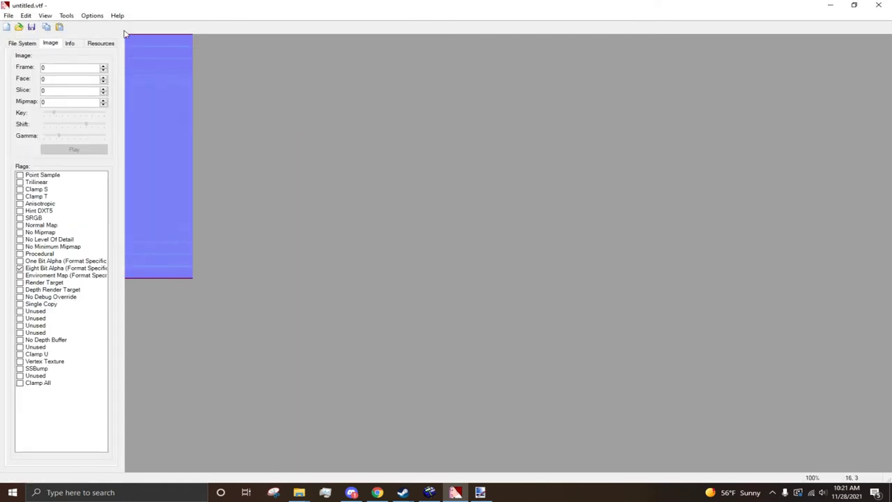
{"action": "left_click", "coordinate": [20, 226]}
Save the normal-map texture in VTFEdit as fade_normal.vtf in the Downloads folder
{"action": "key", "text": "alt"}
{"action": "key", "text": "e"}
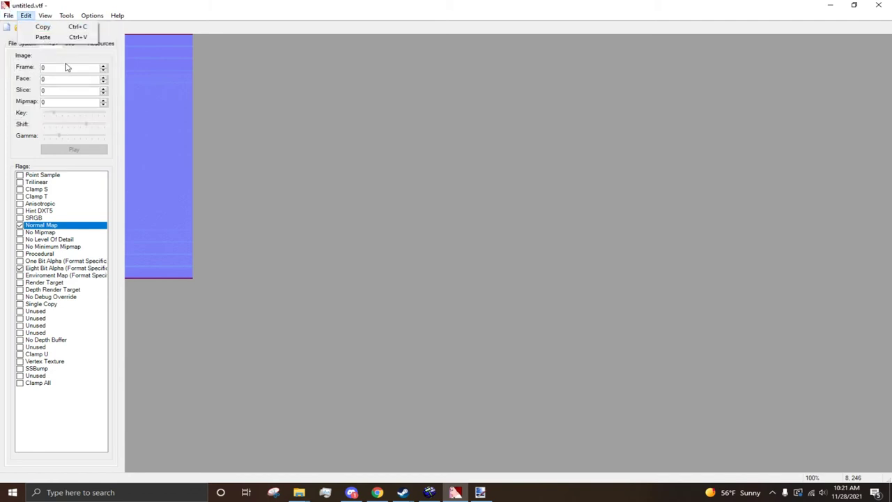
{"action": "left_click", "coordinate": [9, 15]}
{"action": "left_click", "coordinate": [30, 62]}
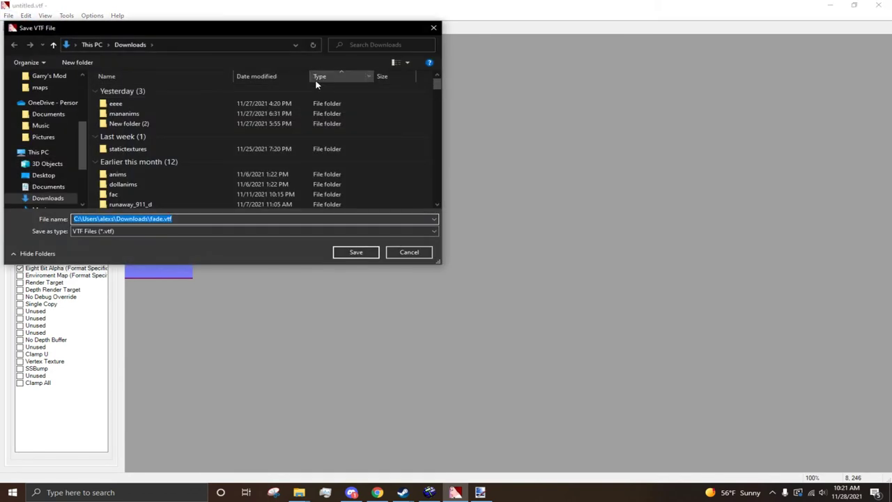
{"action": "type", "text": "fade_normal"}
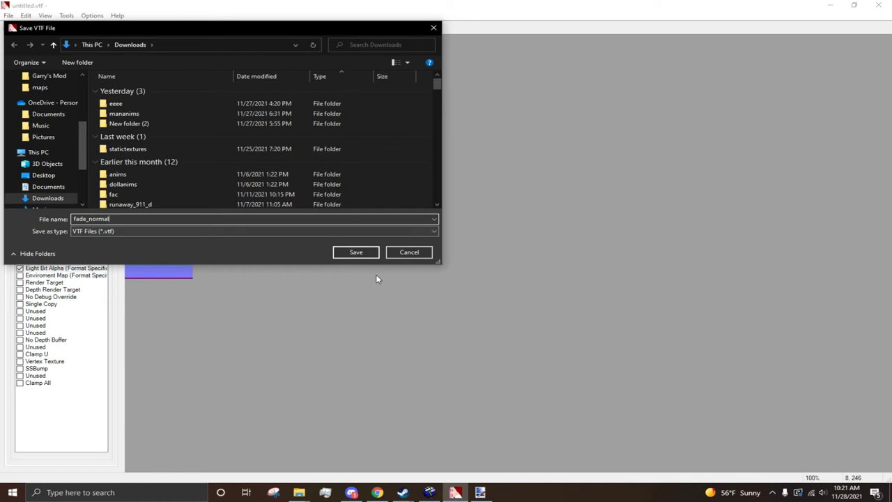
{"action": "left_click", "coordinate": [340, 255]}
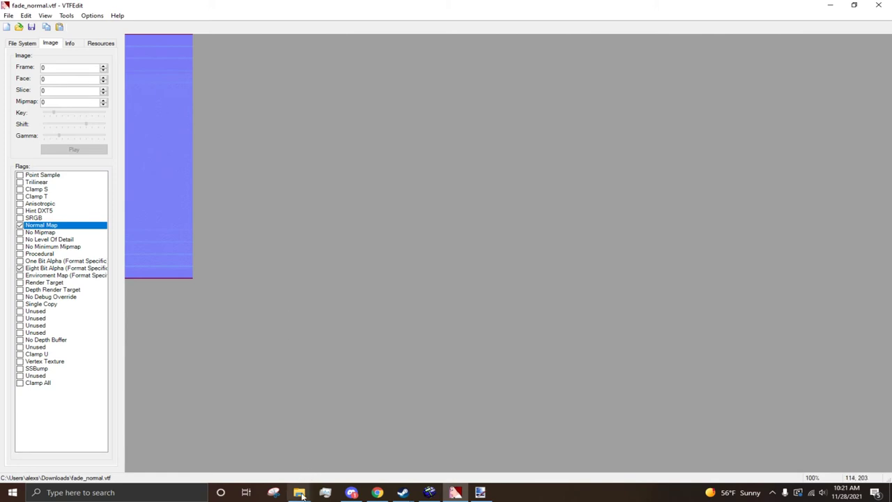
Copy fade_normal.vtf from Downloads into materials\tutorial, then open fade.vmt in Notepad
{"action": "mouse_move", "coordinate": [300, 492]}
{"action": "left_click", "coordinate": [353, 464]}
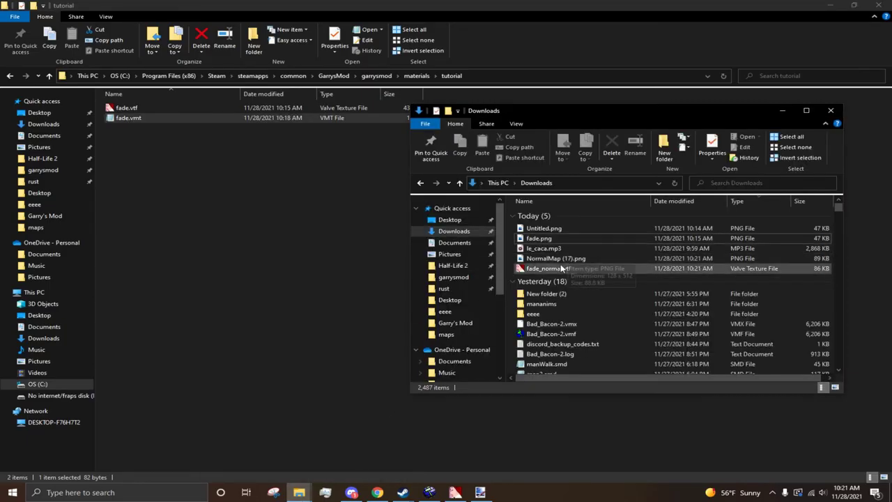
{"action": "left_click_drag", "start_coordinate": [586, 272], "coordinate": [278, 230]}
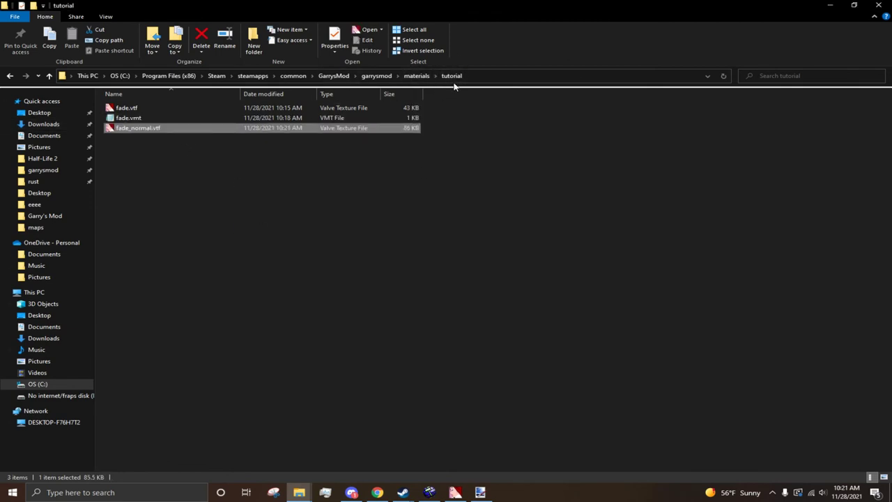
{"action": "double_click", "coordinate": [190, 117]}
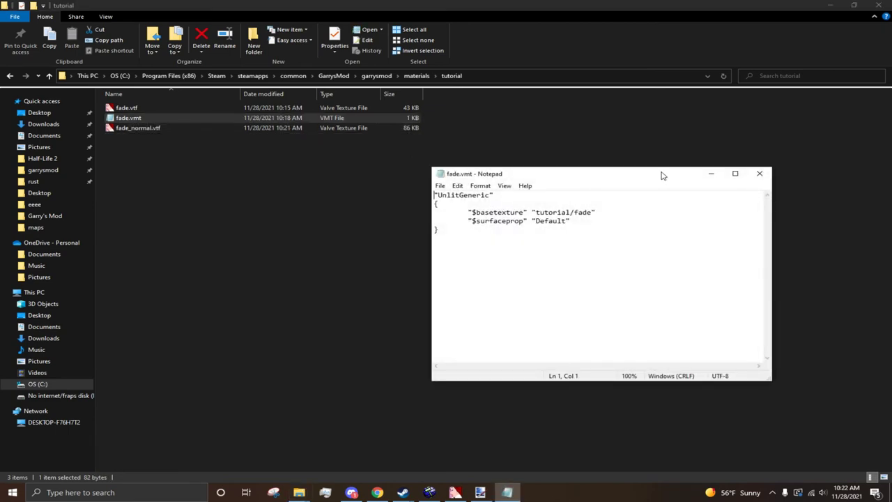
Add a $bumpmap "tutorial/fade_normal" line below the surfaceprop line in fade.vmt
{"action": "left_click_drag", "start_coordinate": [663, 175], "coordinate": [677, 124]}
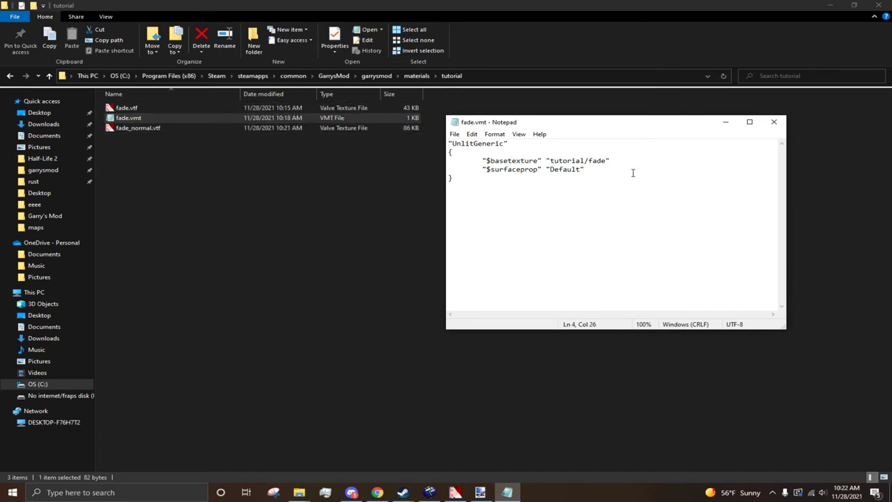
{"action": "key", "text": "Return"}
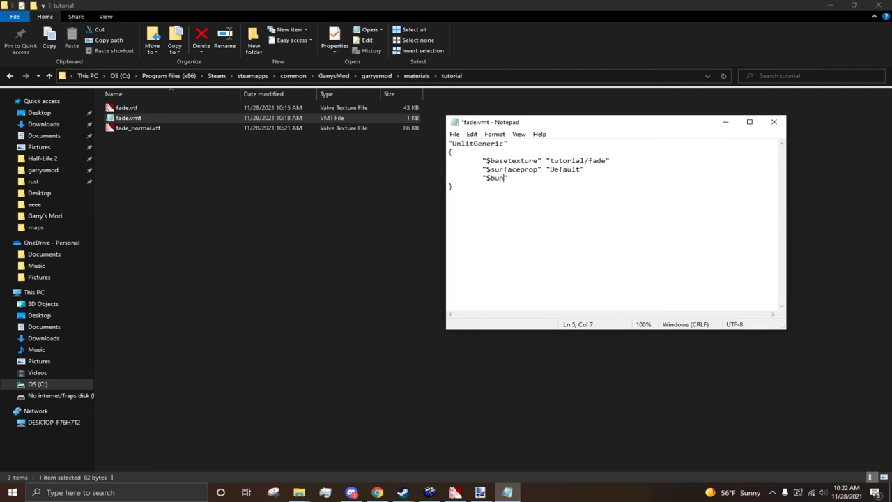
{"action": "type", "text": "map"}
{"action": "left_click_drag", "start_coordinate": [608, 161], "coordinate": [551, 161]}
{"action": "key", "text": "ctrl+c"}
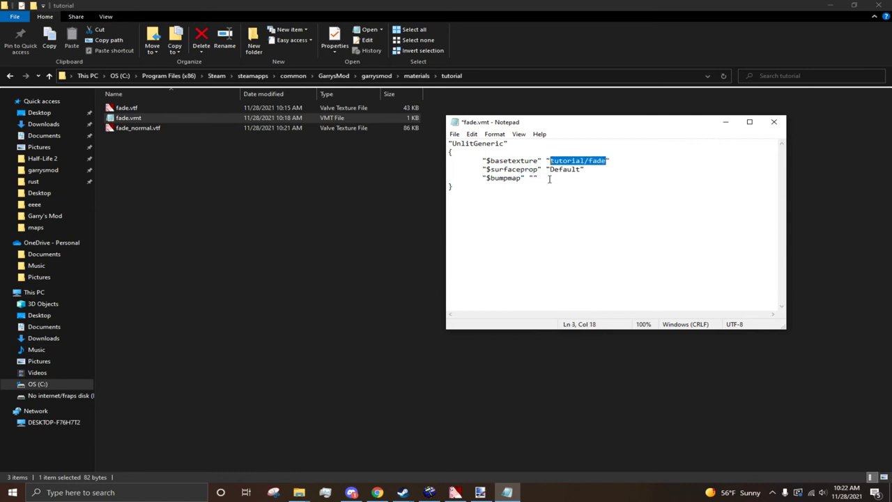
{"action": "left_click", "coordinate": [534, 178]}
{"action": "key", "text": "ctrl+v"}
{"action": "type", "text": "_"}
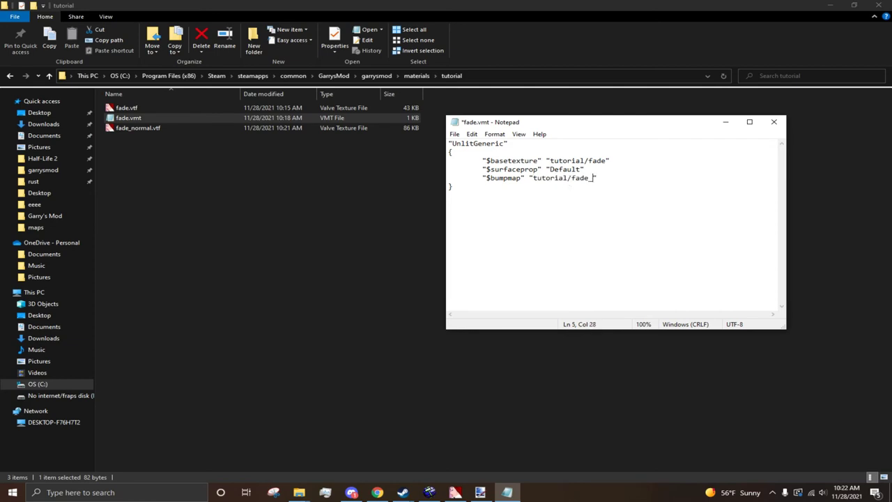
{"action": "type", "text": "normal"}
Select the fade-textured block in Hammer's 3D view, then return to the shader parameters wiki page
{"action": "left_click", "coordinate": [429, 493]}
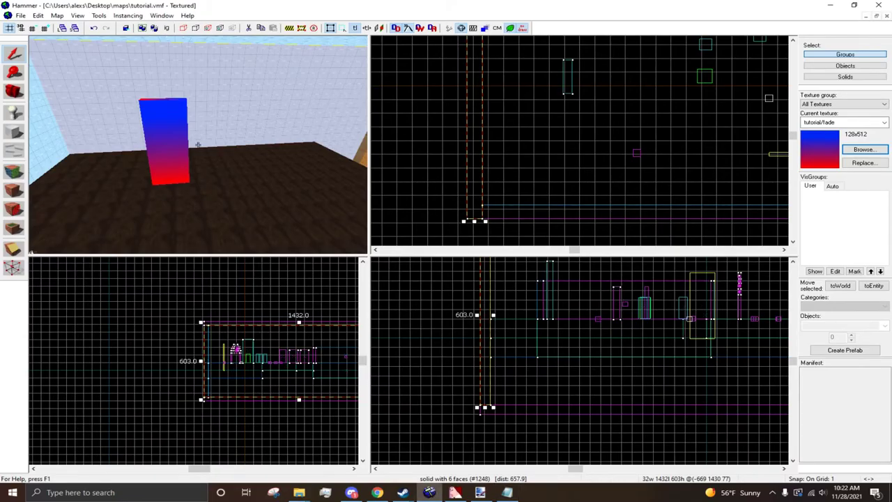
{"action": "key", "text": "w"}
{"action": "left_click", "coordinate": [243, 149]}
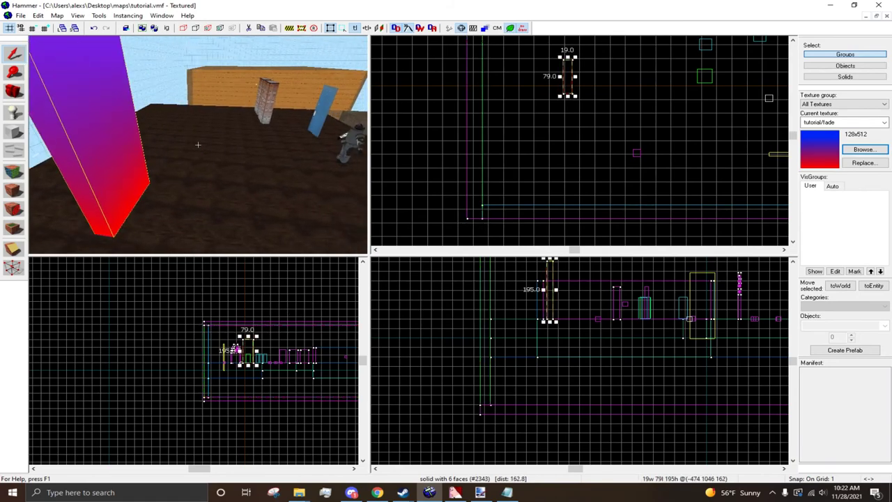
{"action": "key", "text": "alt+Tab"}
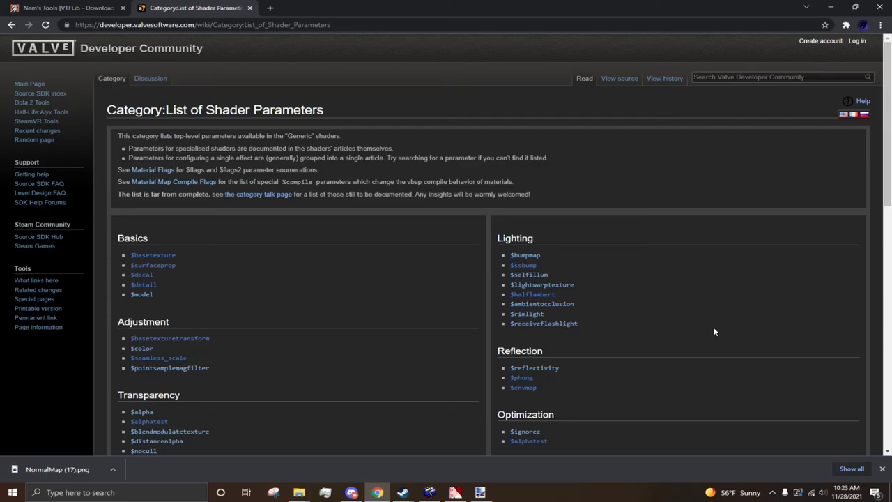
Scroll the List of Shader Parameters and open the $detail page in a new tab
{"action": "scroll", "coordinate": [713, 328], "scroll_direction": "down", "scroll_amount": 5}
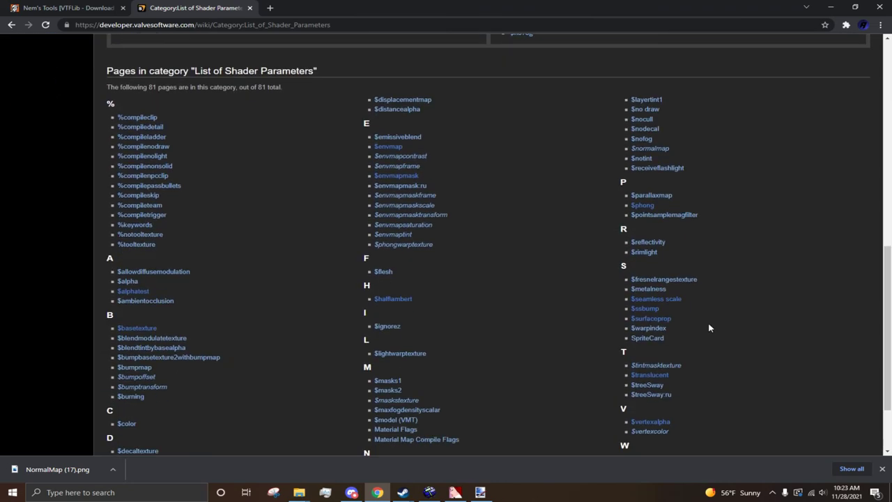
{"action": "scroll", "coordinate": [699, 325], "scroll_direction": "up", "scroll_amount": 6}
{"action": "scroll", "coordinate": [307, 199], "scroll_direction": "down", "scroll_amount": 1}
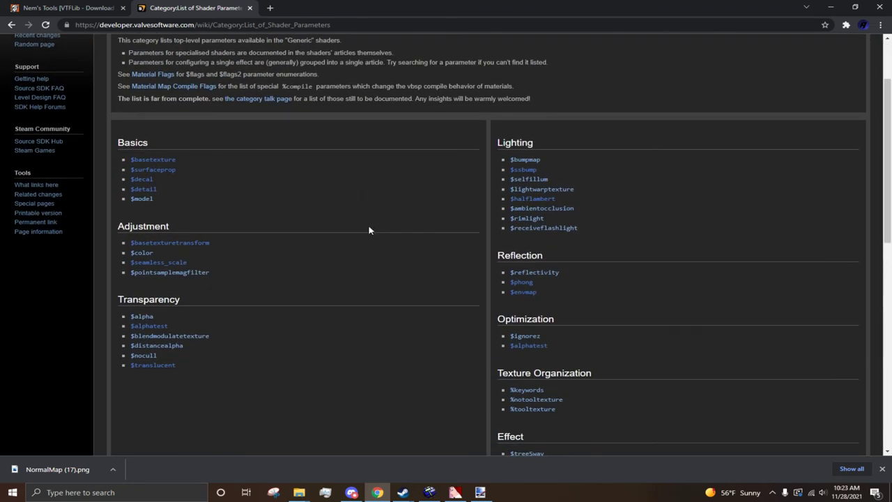
{"action": "scroll", "coordinate": [371, 239], "scroll_direction": "down", "scroll_amount": 2}
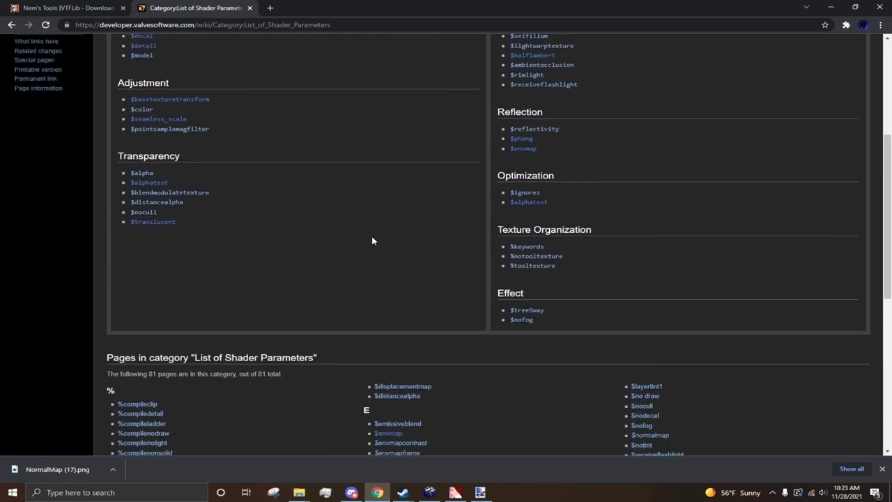
{"action": "scroll", "coordinate": [372, 241], "scroll_direction": "up", "scroll_amount": 3}
{"action": "scroll", "coordinate": [372, 242], "scroll_direction": "up", "scroll_amount": 1}
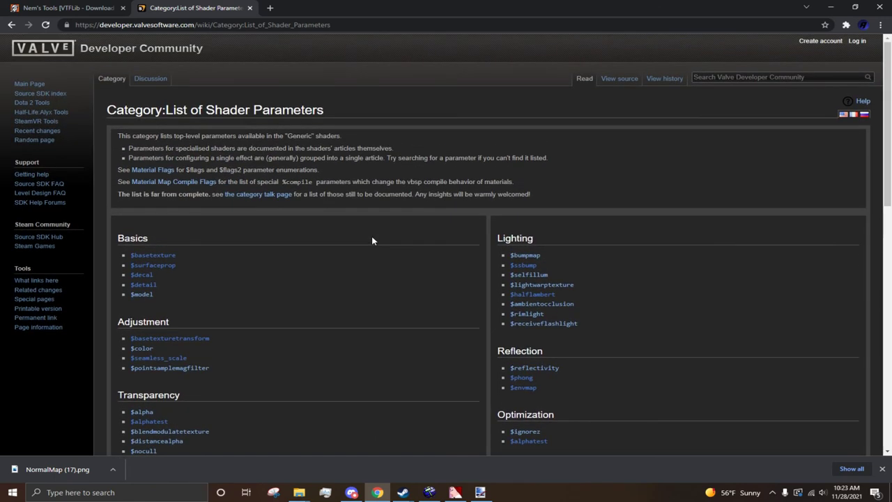
{"action": "scroll", "coordinate": [199, 300], "scroll_direction": "down", "scroll_amount": 4}
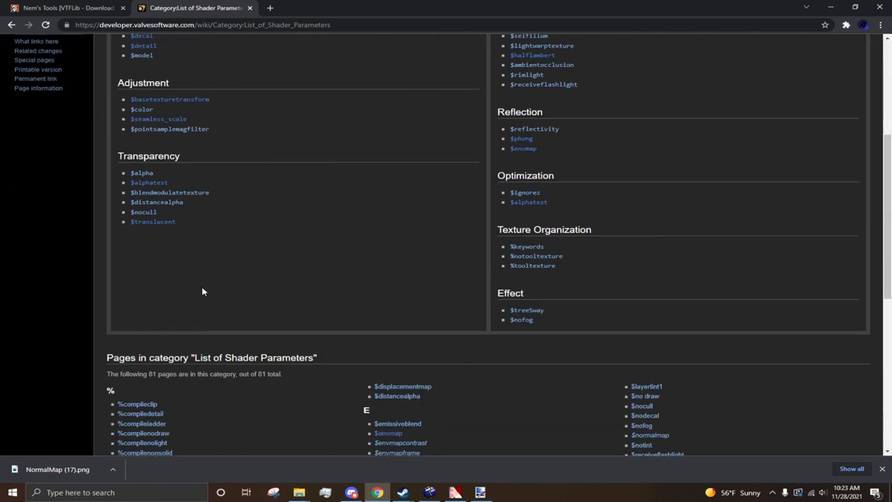
{"action": "scroll", "coordinate": [566, 314], "scroll_direction": "up", "scroll_amount": 2}
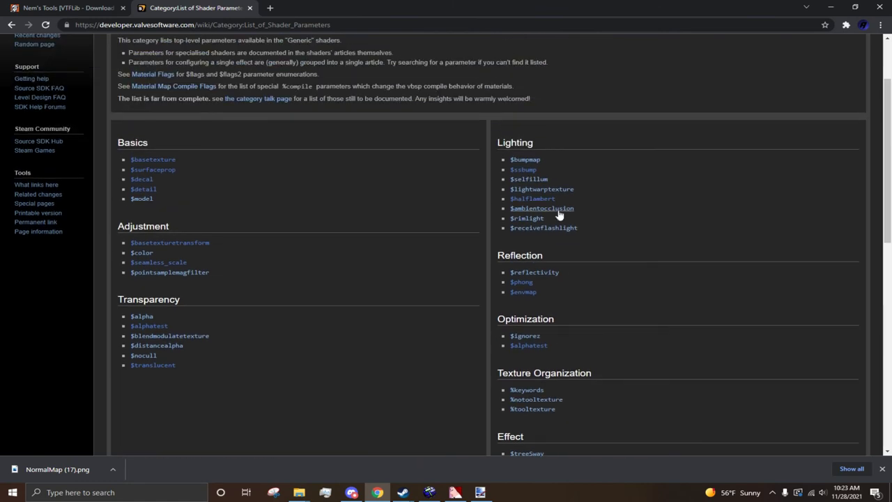
{"action": "scroll", "coordinate": [602, 240], "scroll_direction": "down", "scroll_amount": 2}
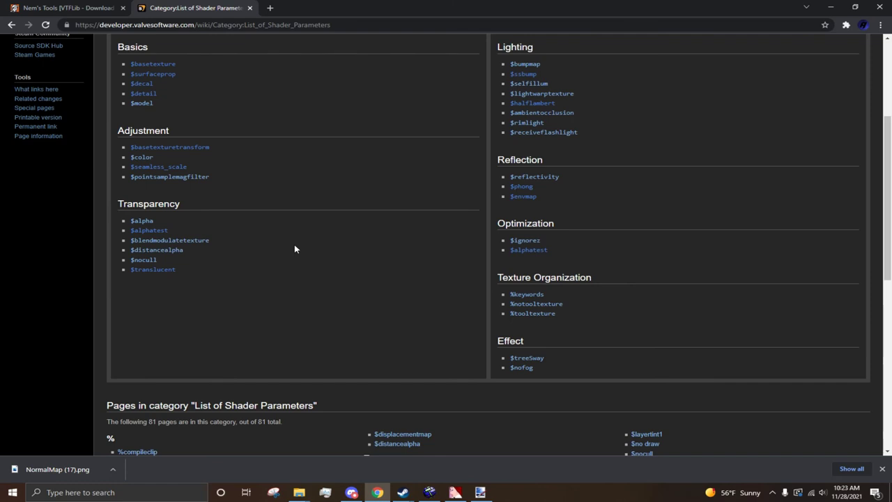
{"action": "scroll", "coordinate": [294, 249], "scroll_direction": "up", "scroll_amount": 2}
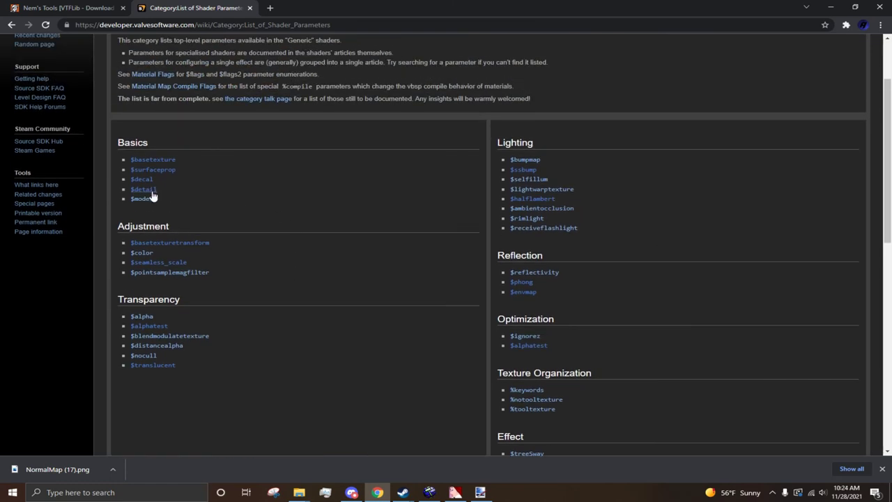
{"action": "middle_click", "coordinate": [152, 190]}
{"action": "key", "text": "ctrl+Tab"}
{"action": "scroll", "coordinate": [432, 210], "scroll_direction": "down", "scroll_amount": 1}
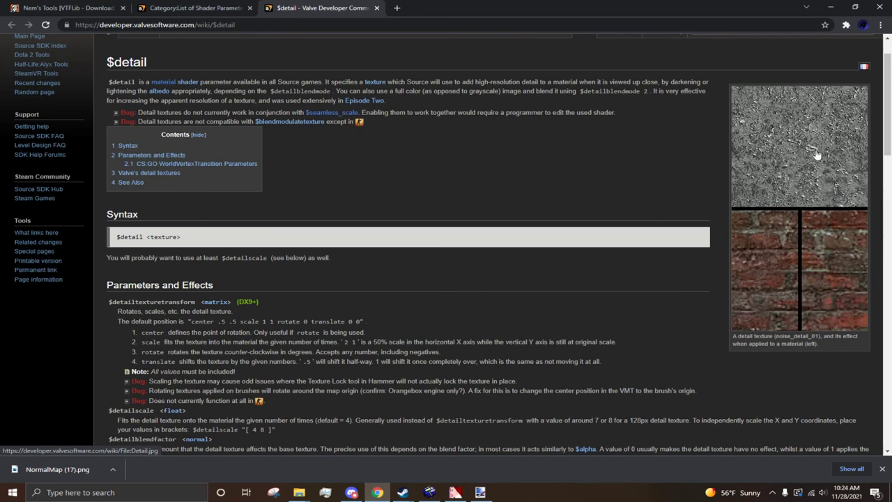
View the full-size Detail.jpg example image and read through the $detail article
{"action": "left_click", "coordinate": [762, 249]}
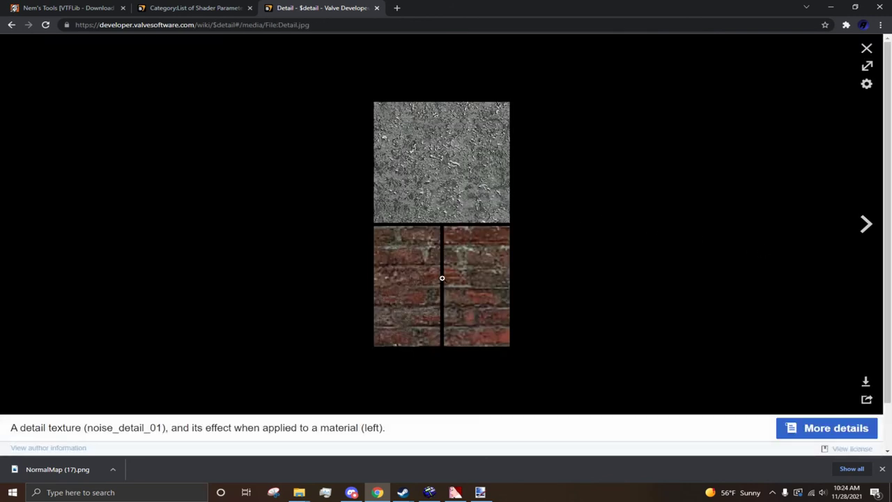
{"action": "left_click", "coordinate": [413, 288]}
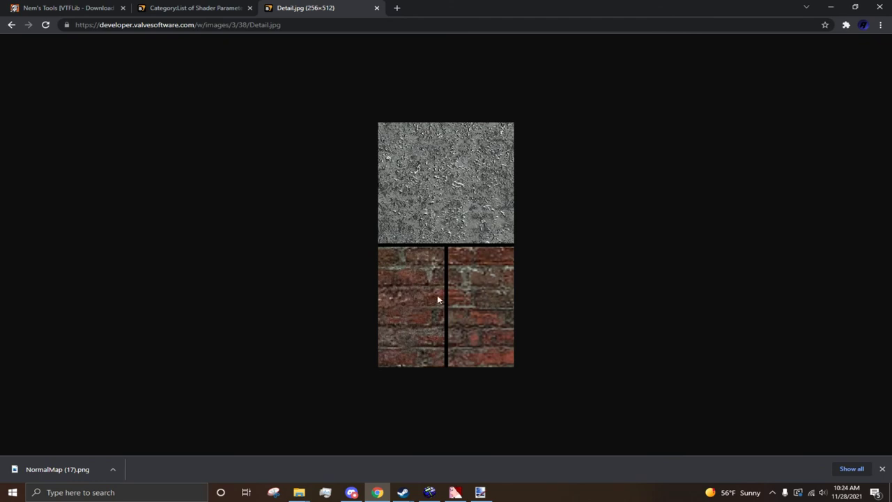
{"action": "left_click", "coordinate": [190, 9]}
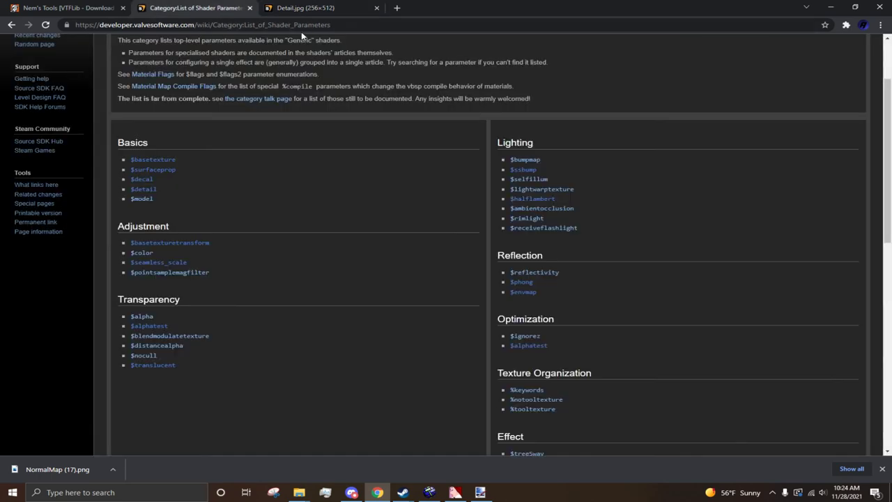
{"action": "left_click", "coordinate": [320, 10]}
{"action": "left_click", "coordinate": [11, 25]}
{"action": "left_click", "coordinate": [11, 24]}
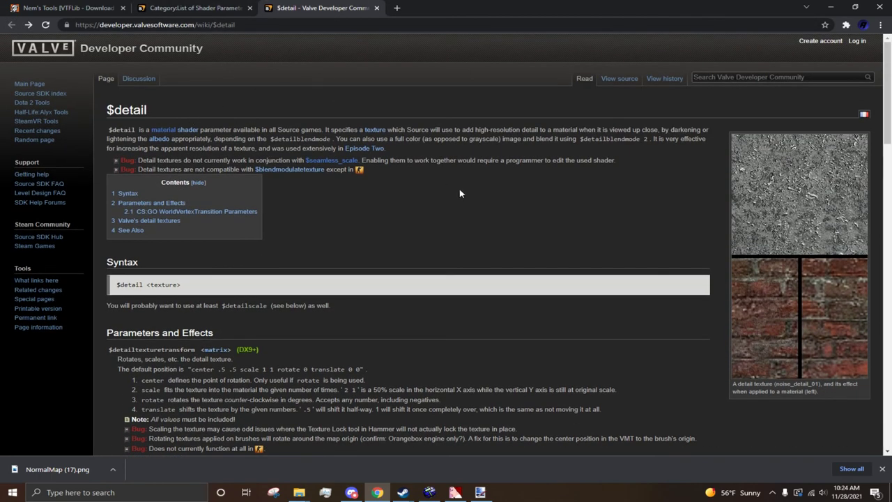
{"action": "scroll", "coordinate": [460, 194], "scroll_direction": "down", "scroll_amount": 15}
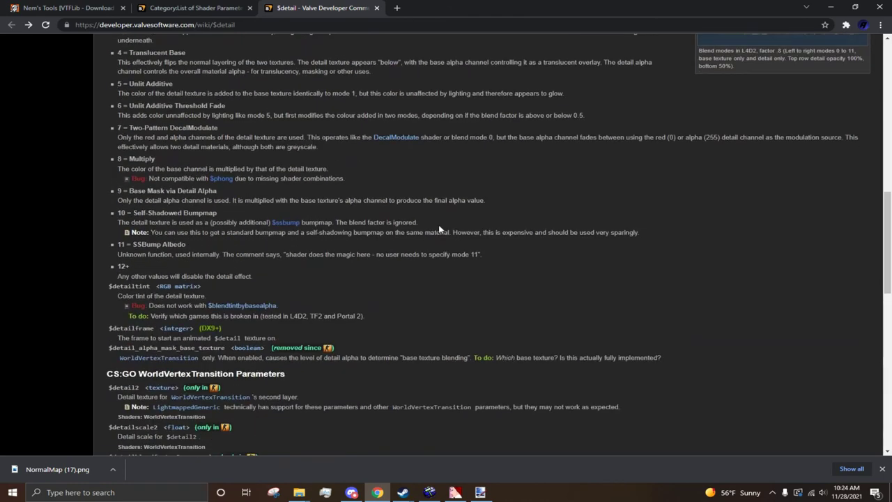
{"action": "scroll", "coordinate": [401, 265], "scroll_direction": "down", "scroll_amount": 4}
{"action": "scroll", "coordinate": [411, 253], "scroll_direction": "up", "scroll_amount": 20}
{"action": "scroll", "coordinate": [411, 255], "scroll_direction": "down", "scroll_amount": 15}
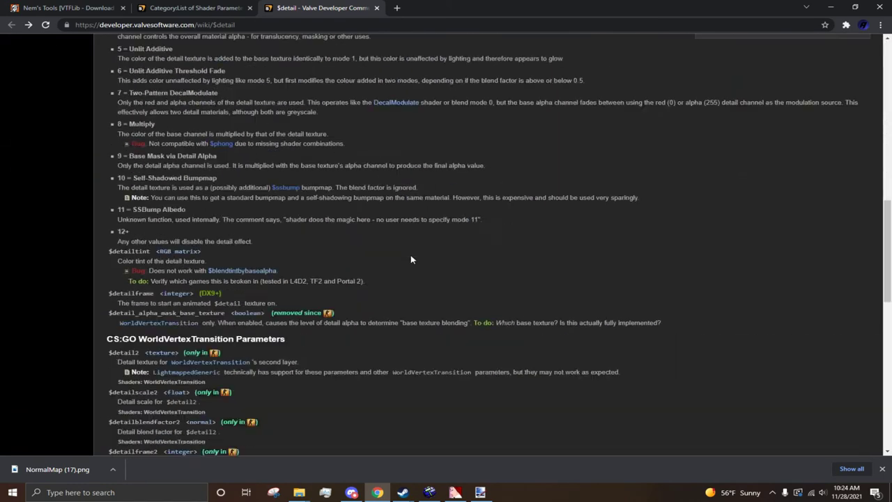
{"action": "scroll", "coordinate": [410, 259], "scroll_direction": "down", "scroll_amount": 10}
Compile the map with Run Map, launch it in Garry's Mod, and equip the crowbar
{"action": "left_click", "coordinate": [223, 10]}
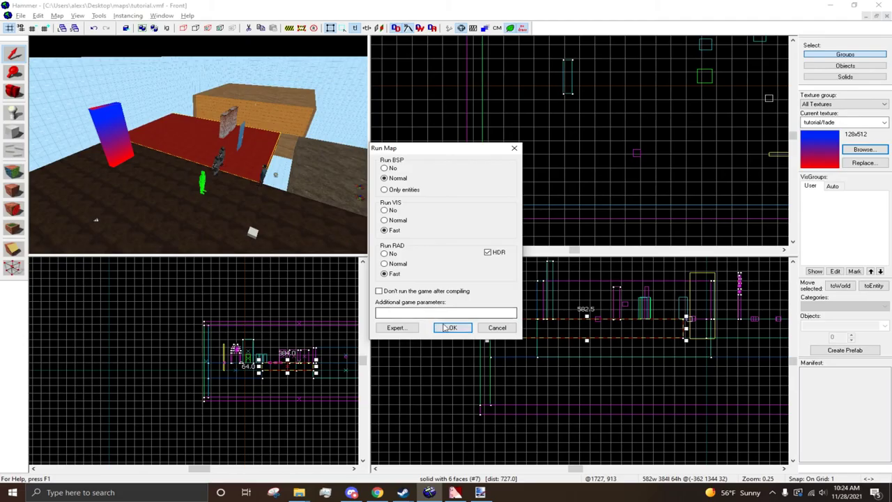
{"action": "left_click", "coordinate": [444, 326]}
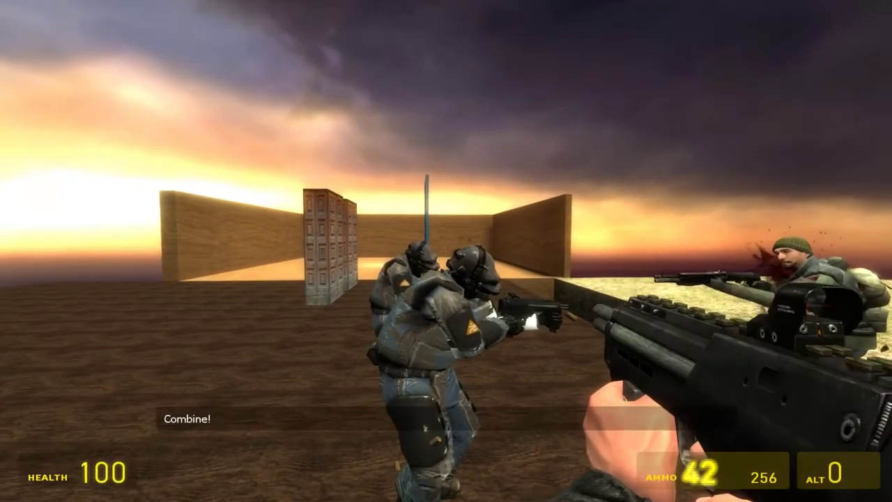
{"action": "left_click_drag", "start_coordinate": [446, 251], "coordinate": [446, 251]}
{"action": "key", "text": "1"}
{"action": "left_click", "coordinate": [446, 251]}
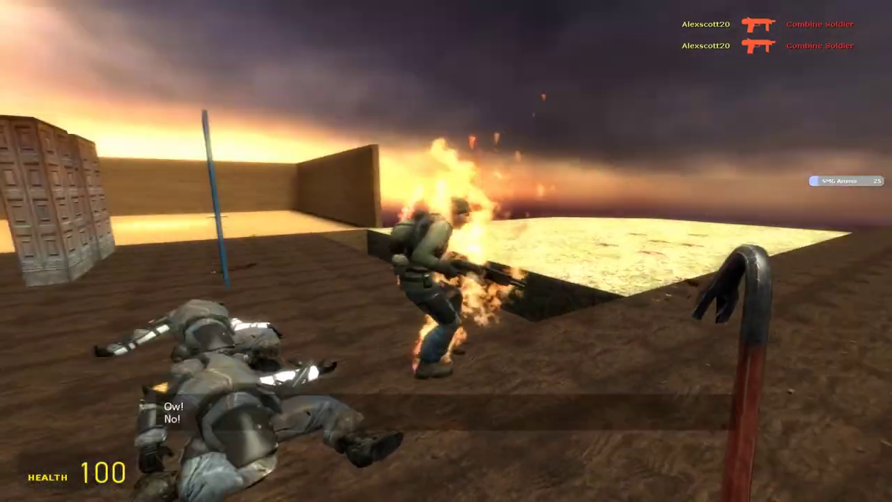
Walk around the blue-to-red pillar, jump above it, and strike it twice with the crowbar
{"action": "key", "text": "w"}
{"action": "key", "text": "w"}
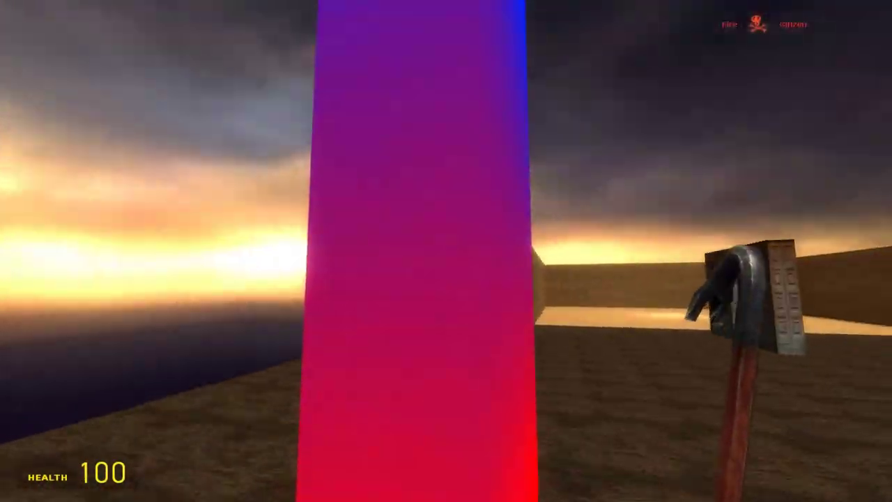
{"action": "key", "text": "s"}
{"action": "key", "text": "w"}
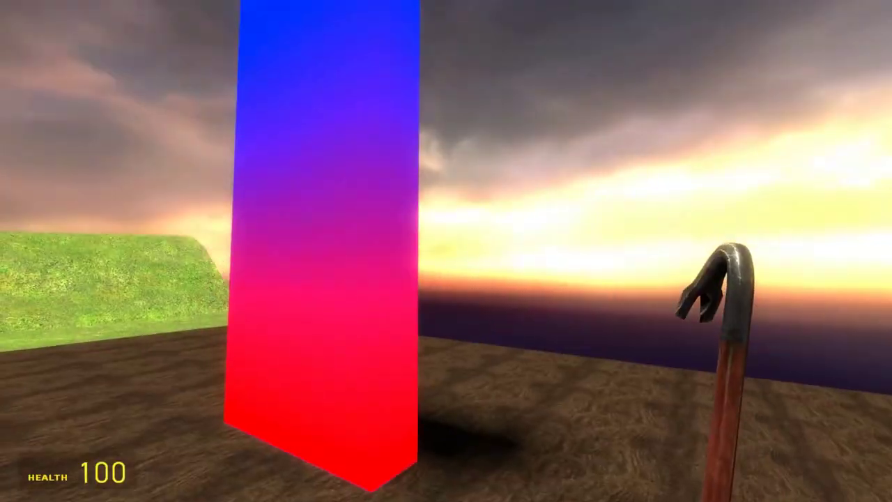
{"action": "key", "text": "w"}
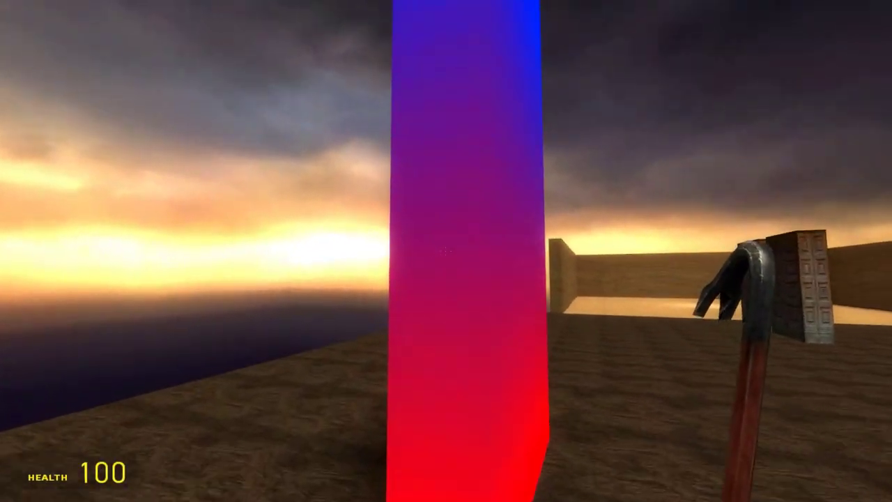
{"action": "left_click", "coordinate": [446, 251]}
{"action": "key", "text": "s"}
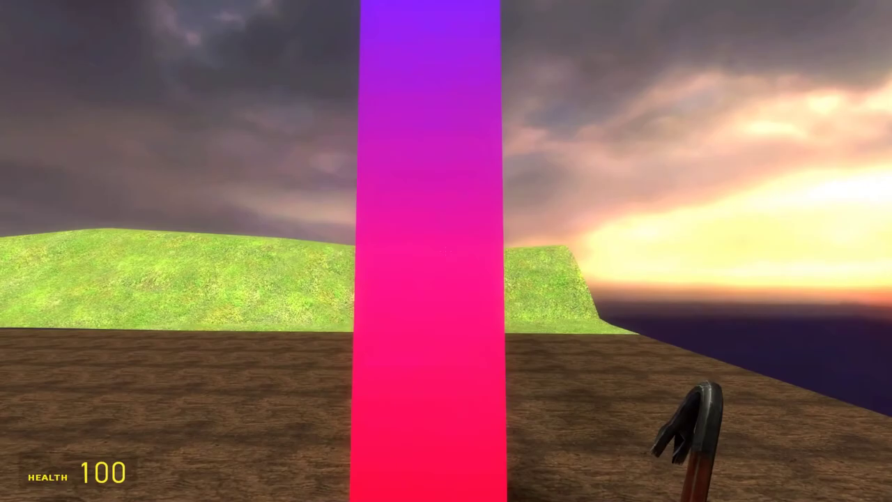
{"action": "key", "text": "w"}
{"action": "key", "text": "space"}
{"action": "left_click", "coordinate": [446, 251]}
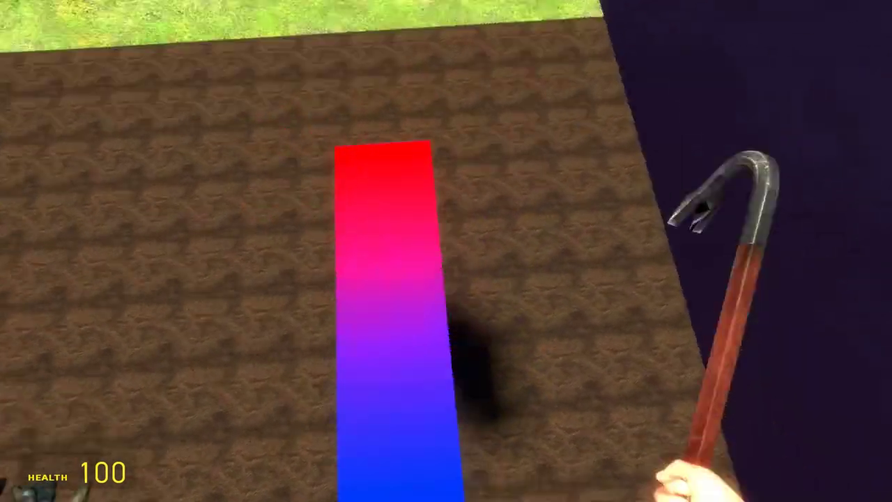